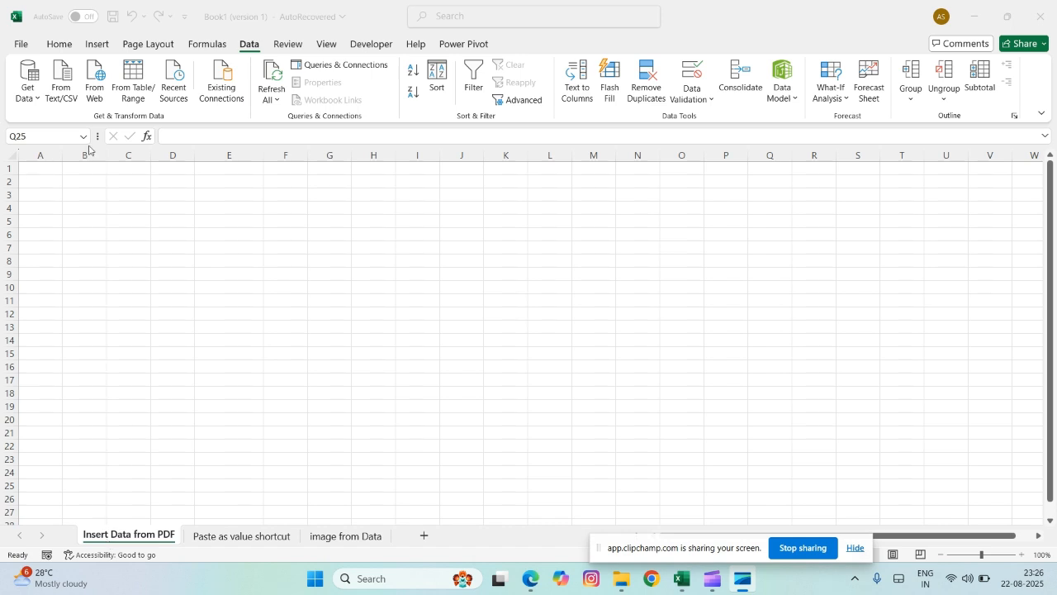
Import the Sample - Superstore PDF from the Downloads folder as an external data source
click(249, 47)
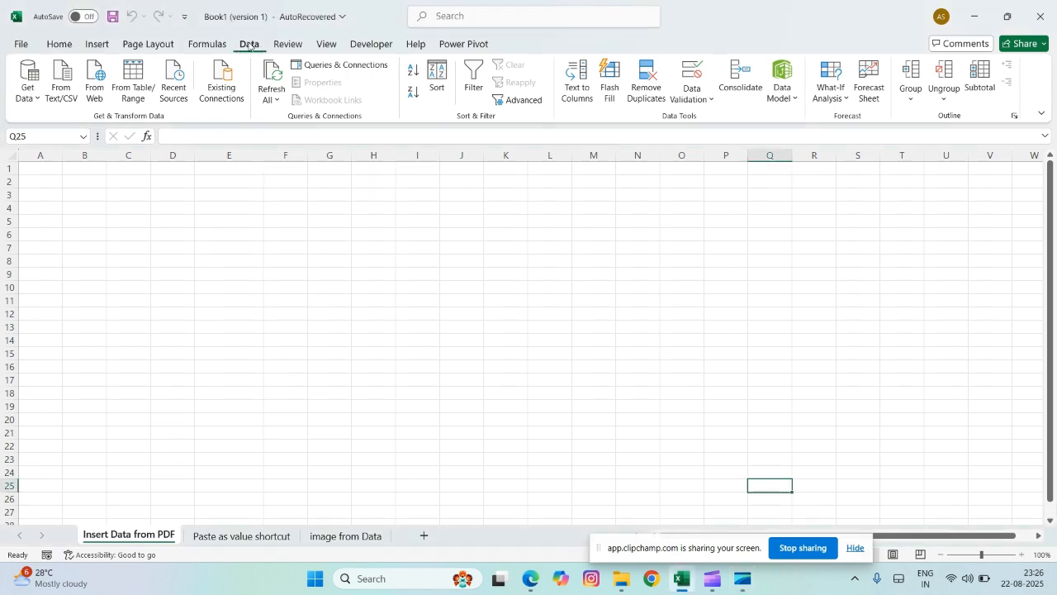
click(19, 103)
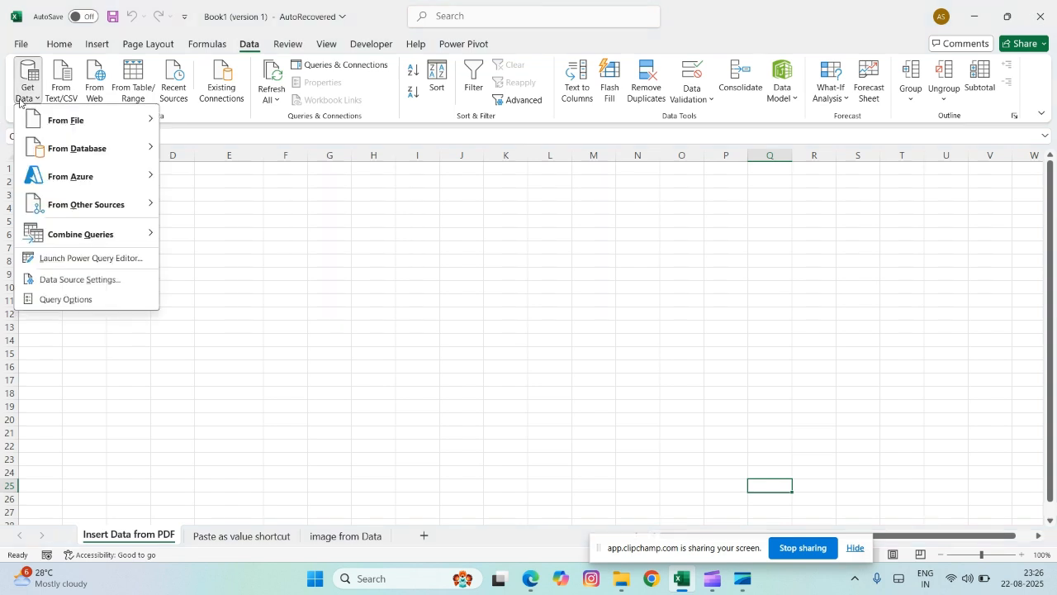
mouse_move(60, 124)
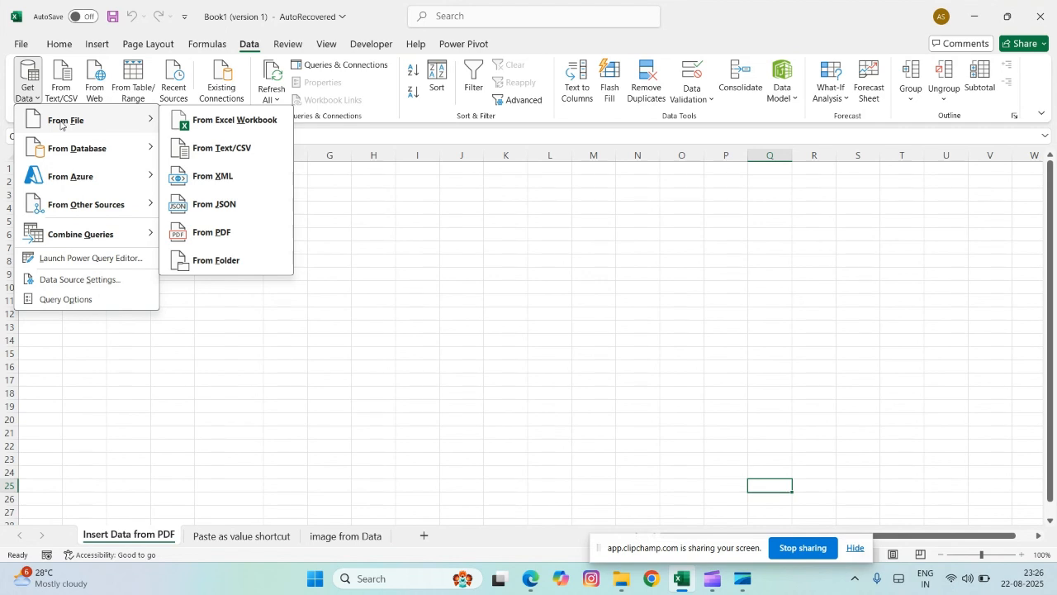
click(229, 233)
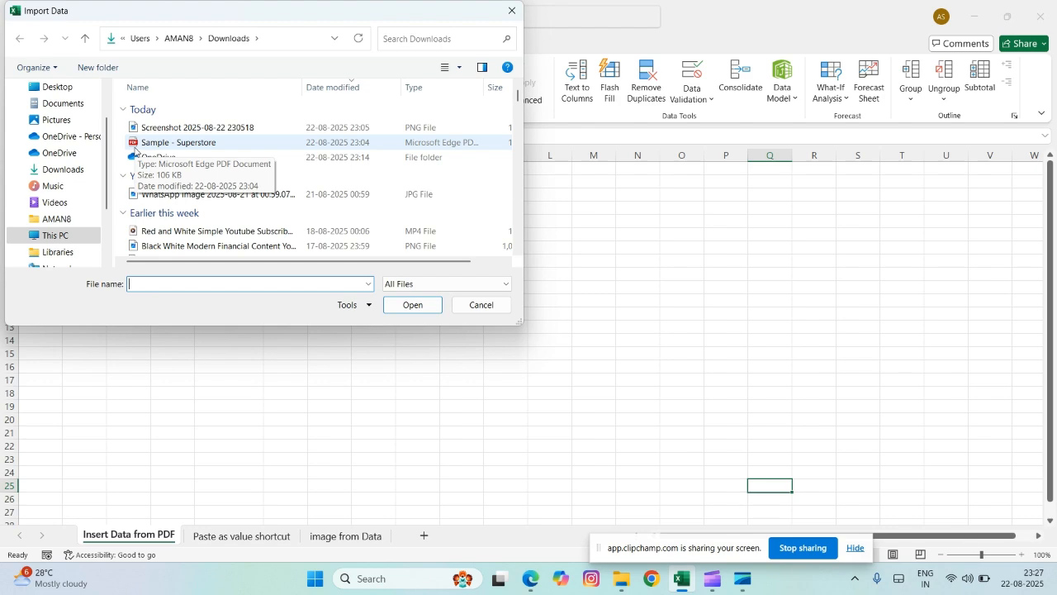
click(173, 142)
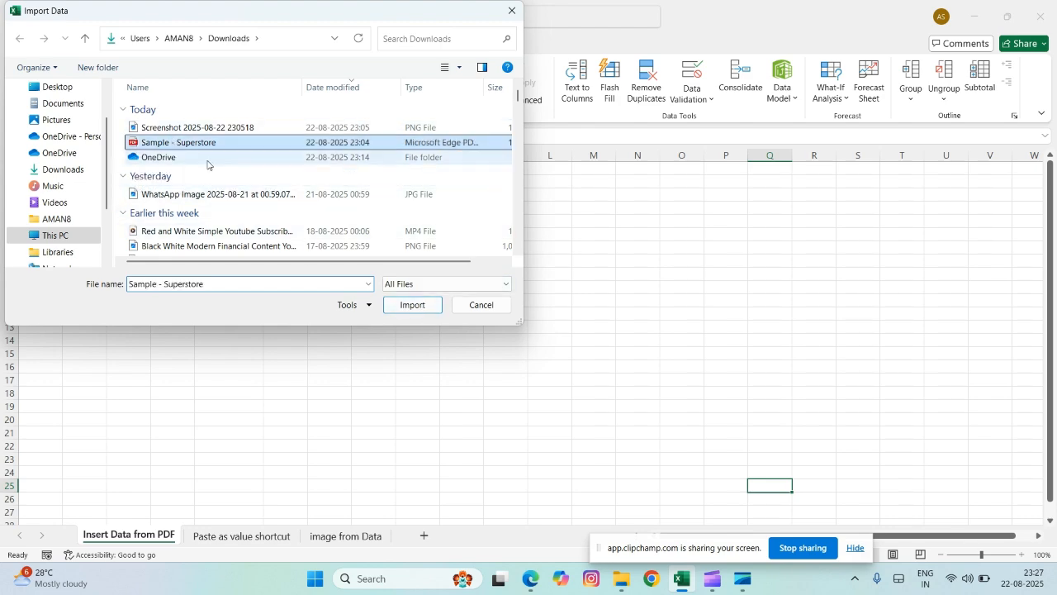
click(407, 305)
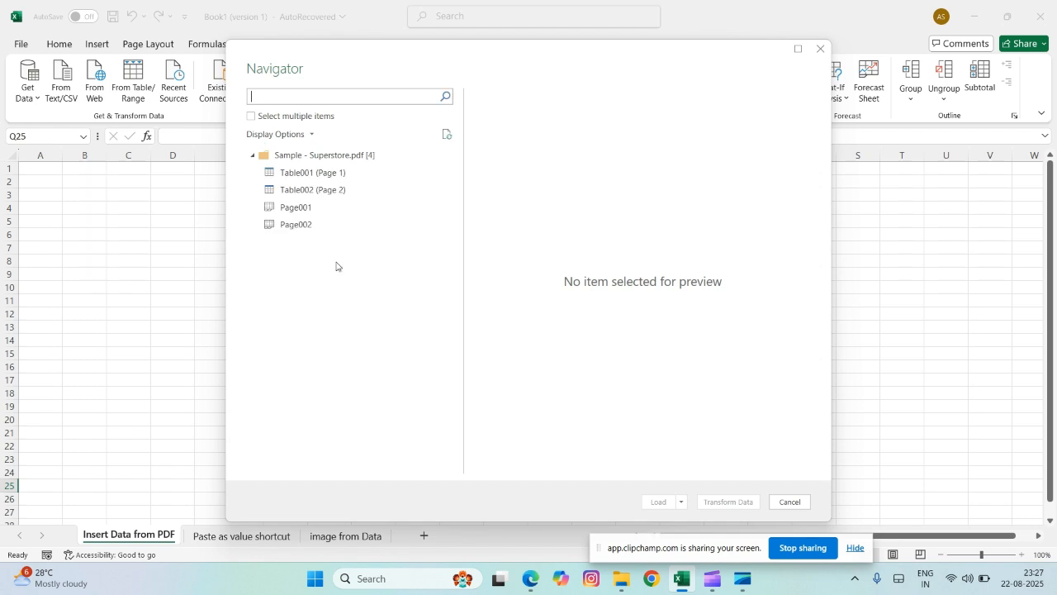
Preview the tables and pages found in the PDF and load Table001 (Page 1) into the workbook
click(303, 175)
click(309, 191)
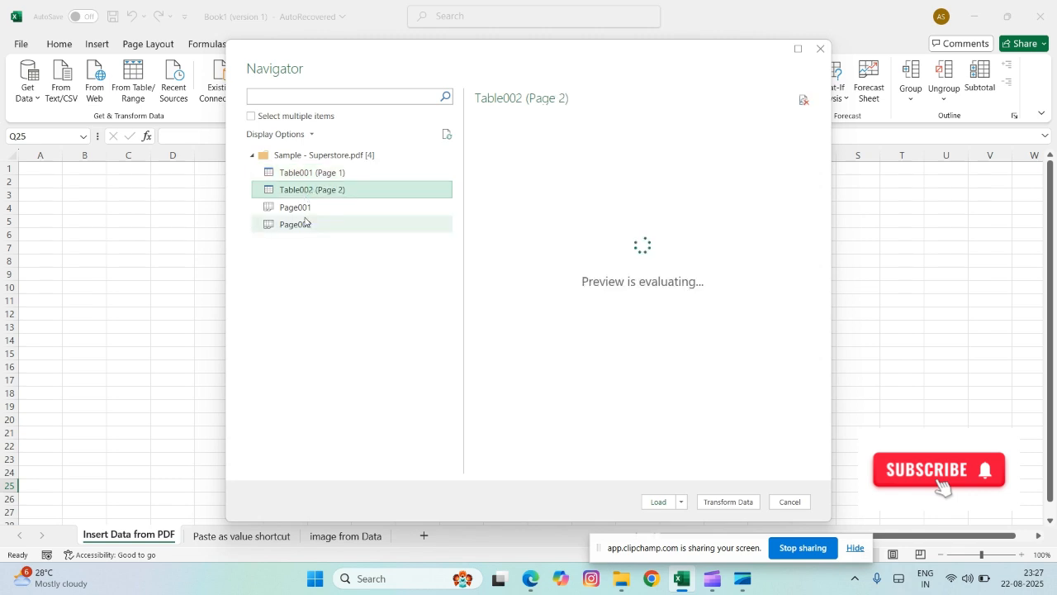
click(305, 225)
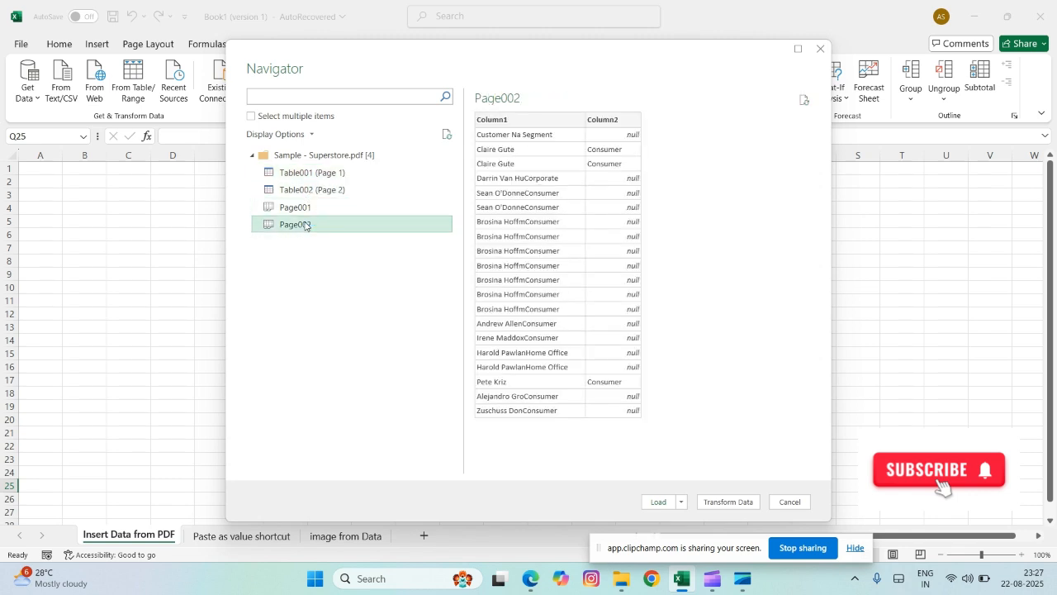
click(300, 172)
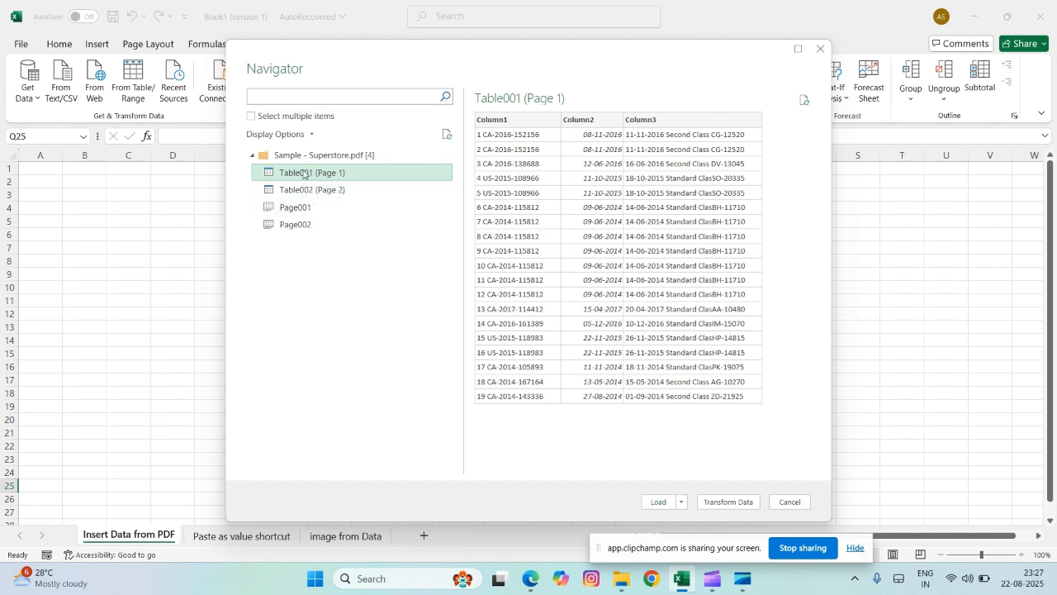
click(659, 503)
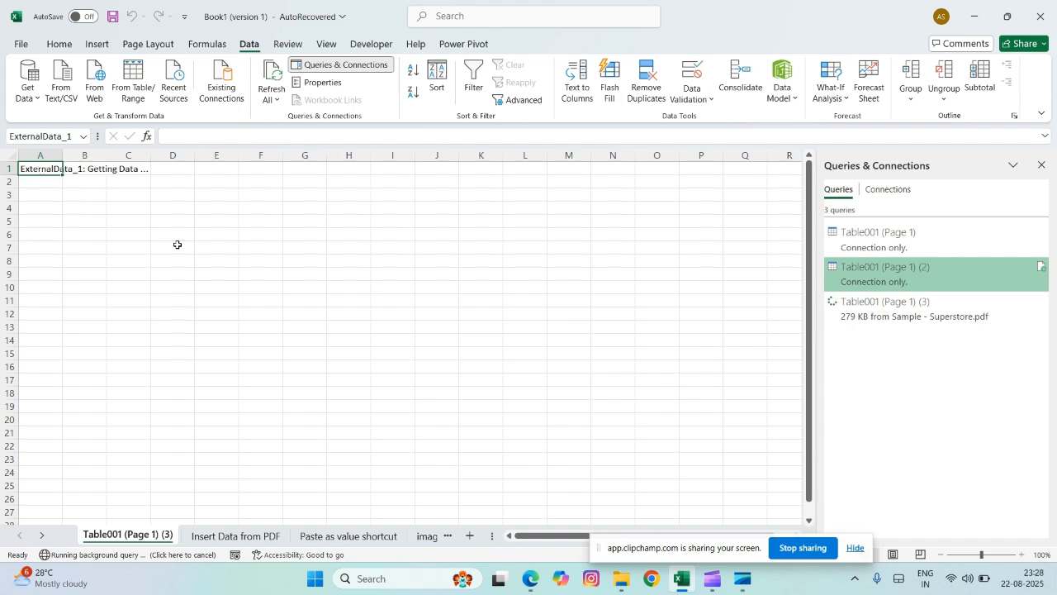
Close the Queries & Connections pane and widen column C of the imported table
click(1041, 164)
drag(49, 167, 294, 421)
click(101, 154)
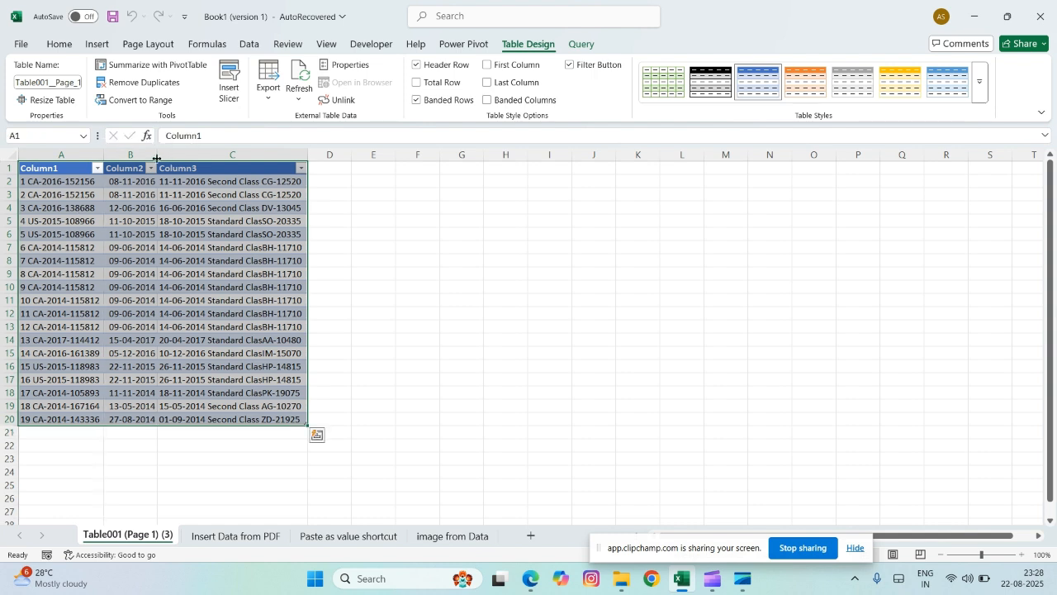
drag(307, 154, 336, 154)
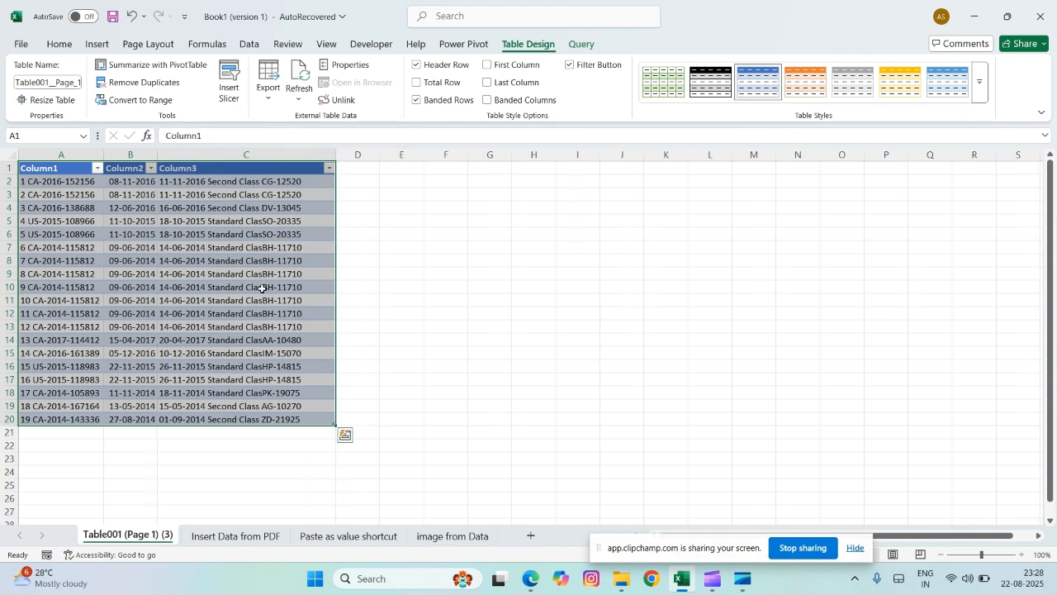
click(262, 288)
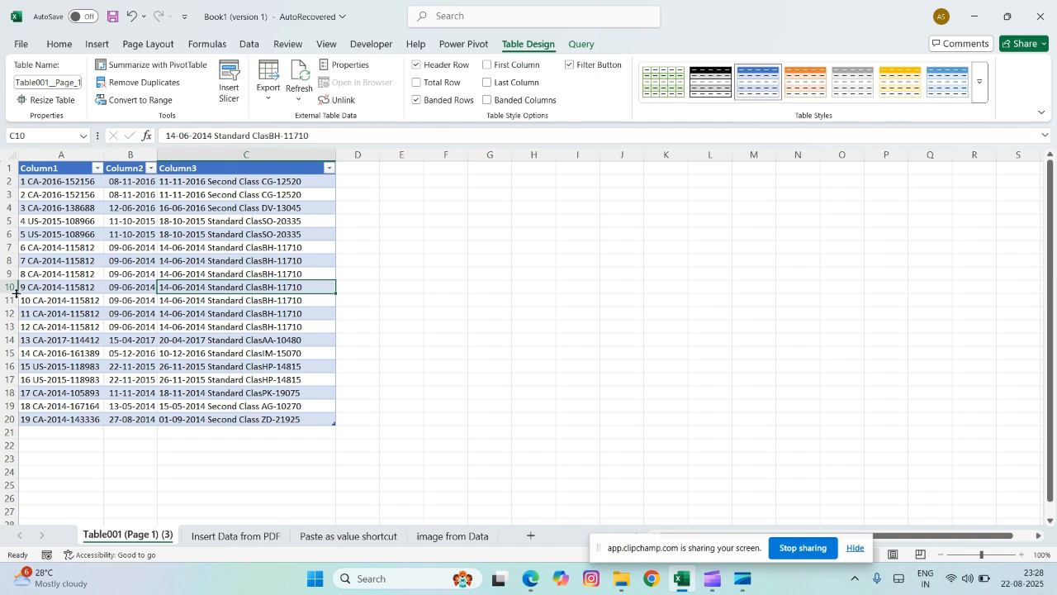
Switch to the Paste as value shortcut sheet and select cell B2
click(327, 537)
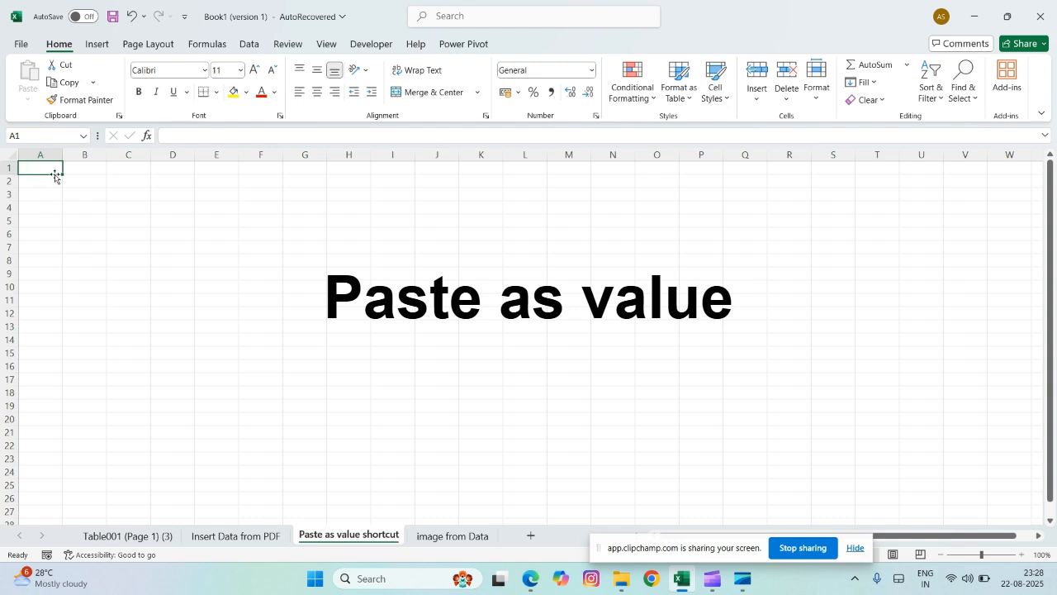
click(80, 188)
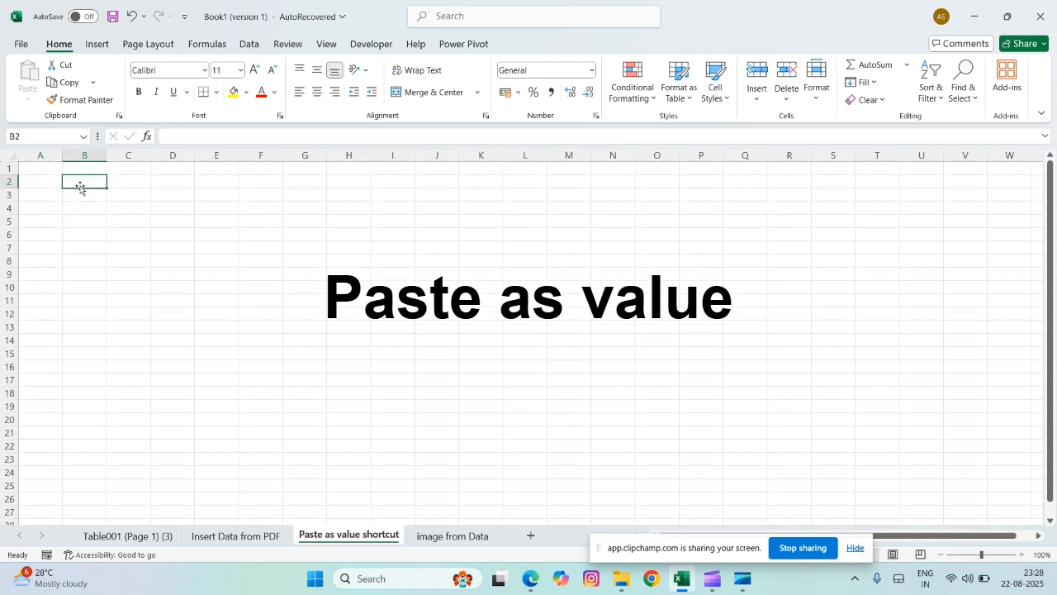
text(=xloo)
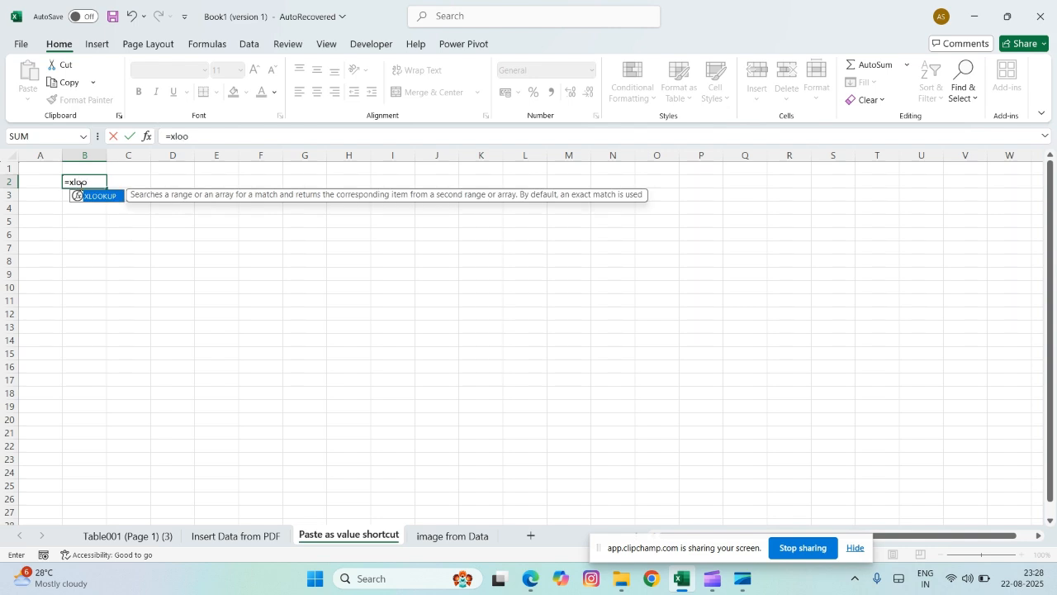
key(BackSpace)
key(BackSpace)
key(Escape)
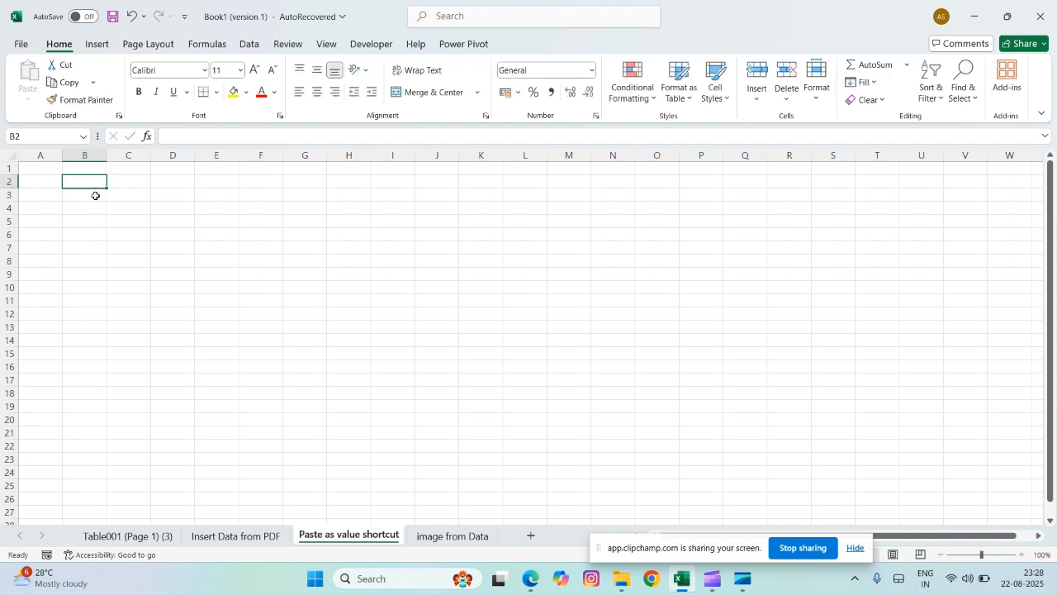
Enter the value 25 in both cells B2 and B3
text(25)
key(Return)
text(25)
key(Return)
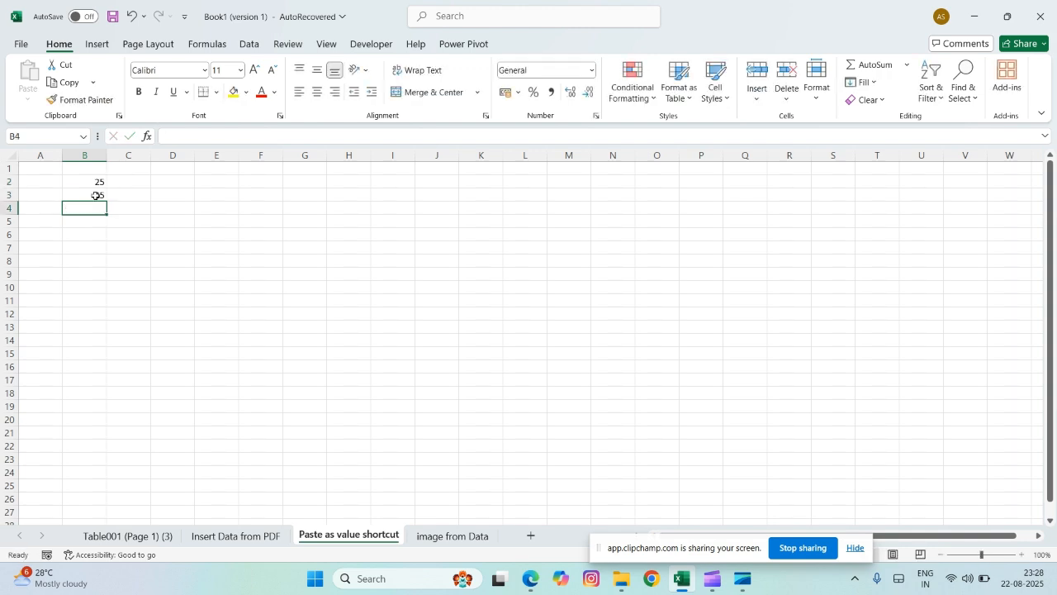
Add up B2:B3 in cell B4 with the formula =SUM(B2:B3)
text(=SUM)
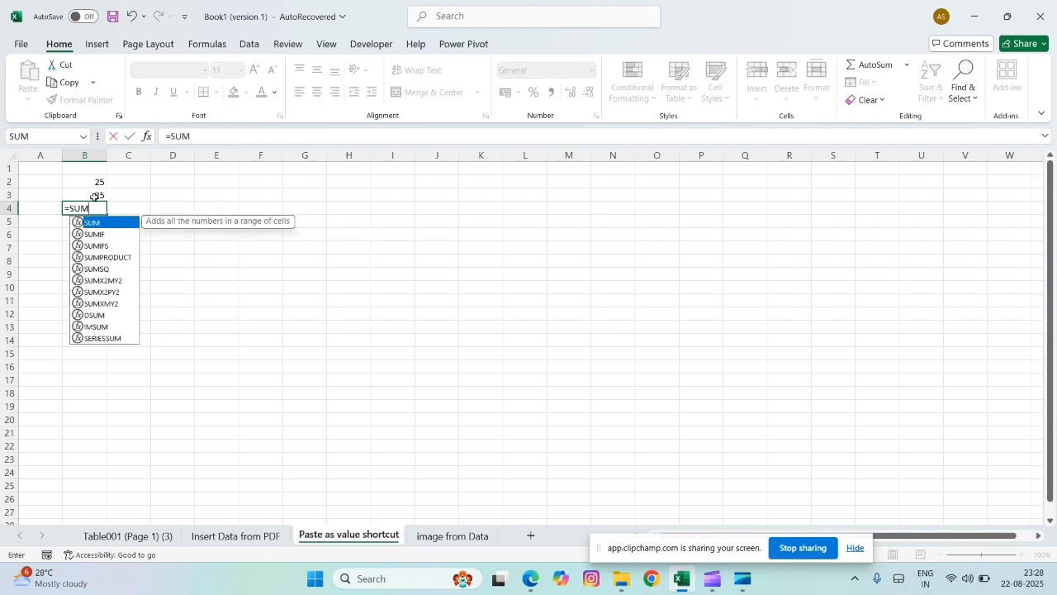
text(()
click(96, 185)
drag(96, 185, 97, 190)
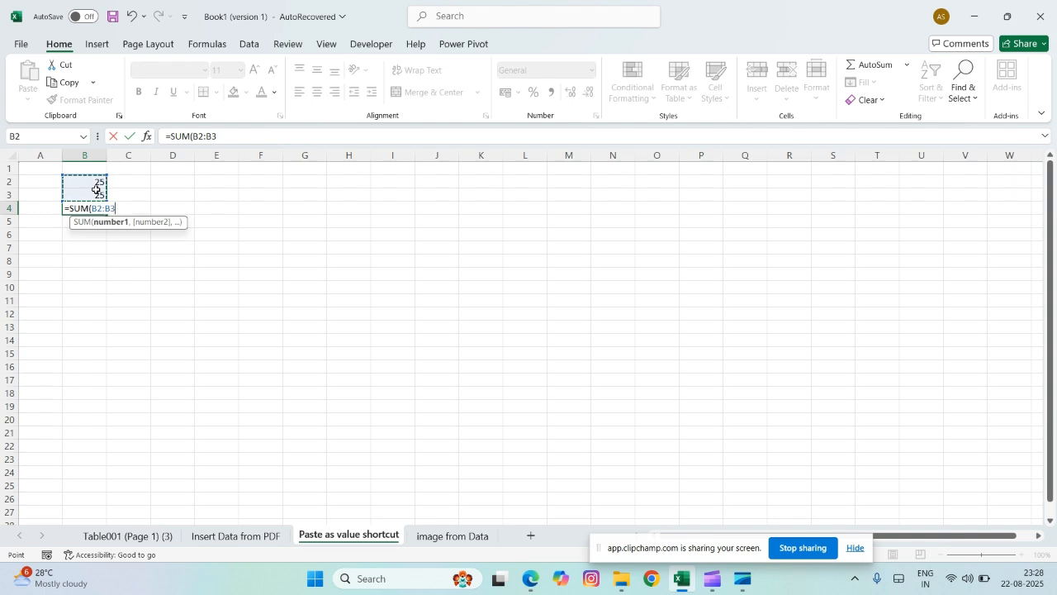
text())
key(Return)
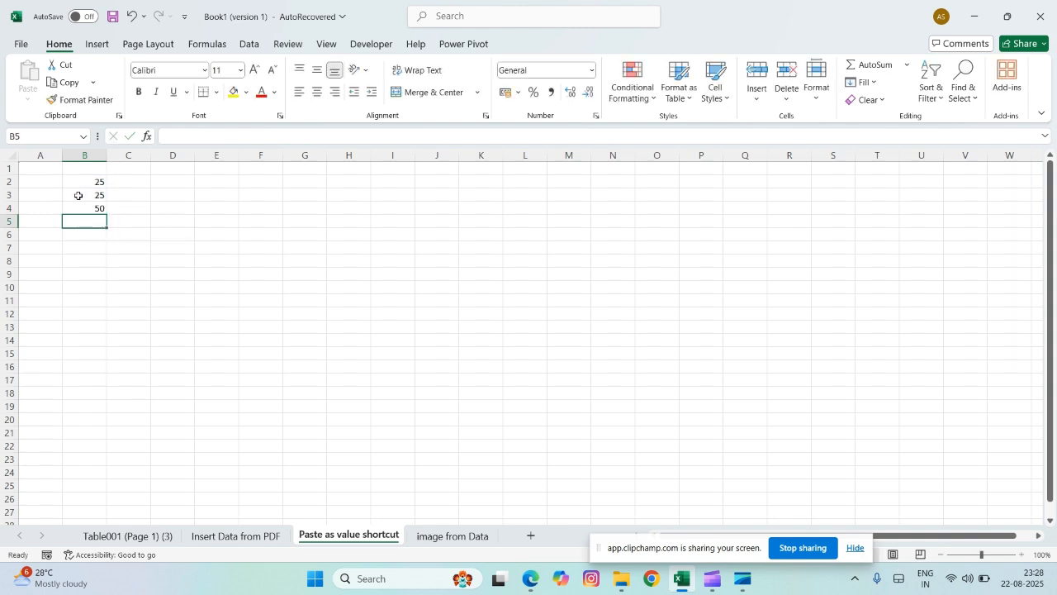
Copy the sum in B4, paste it normally into E4, and inspect the pasted formula
click(85, 208)
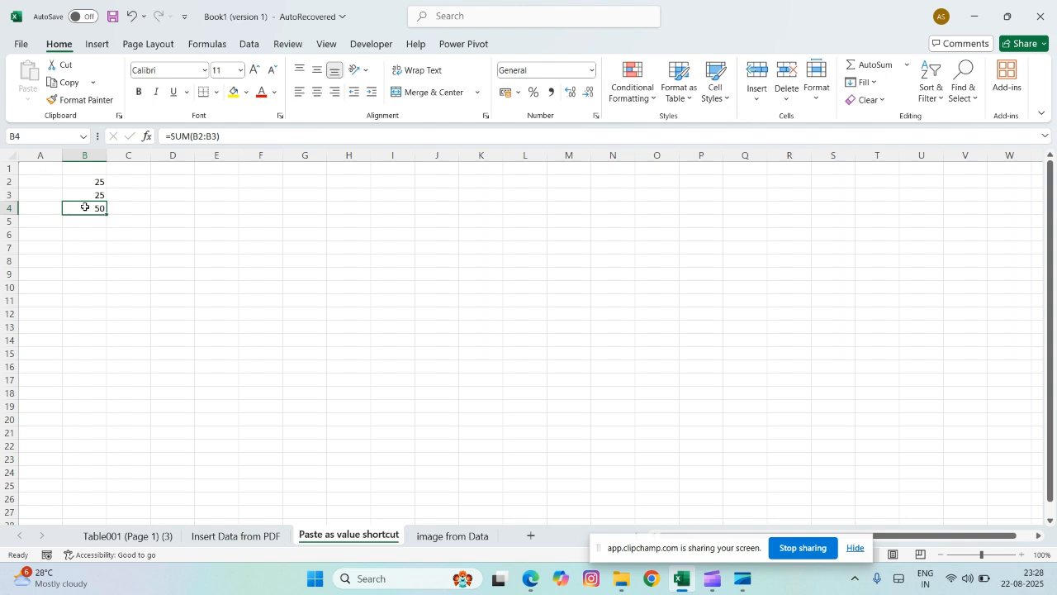
key(ctrl+c)
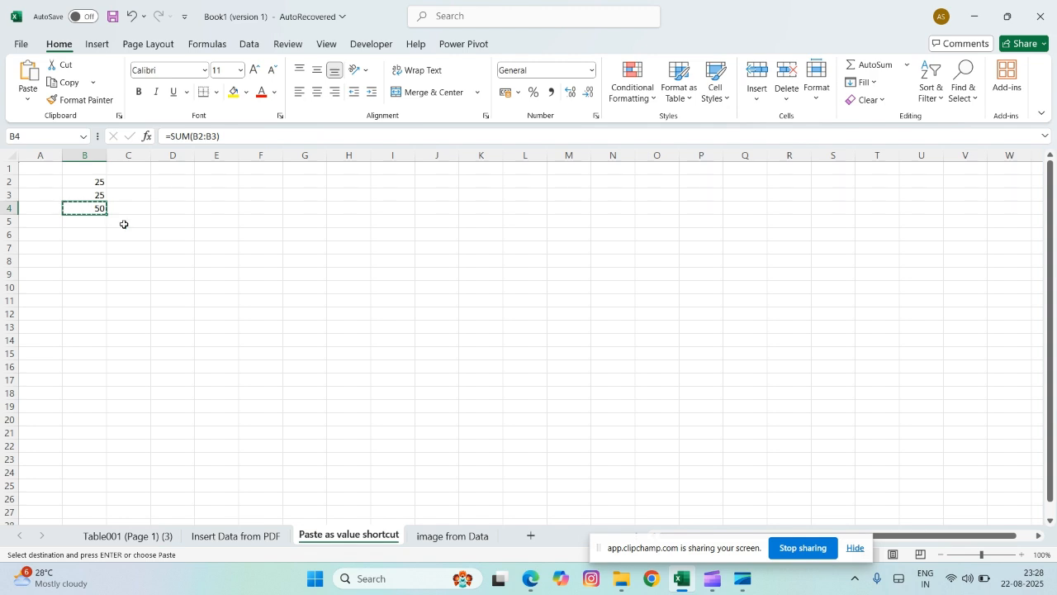
click(233, 209)
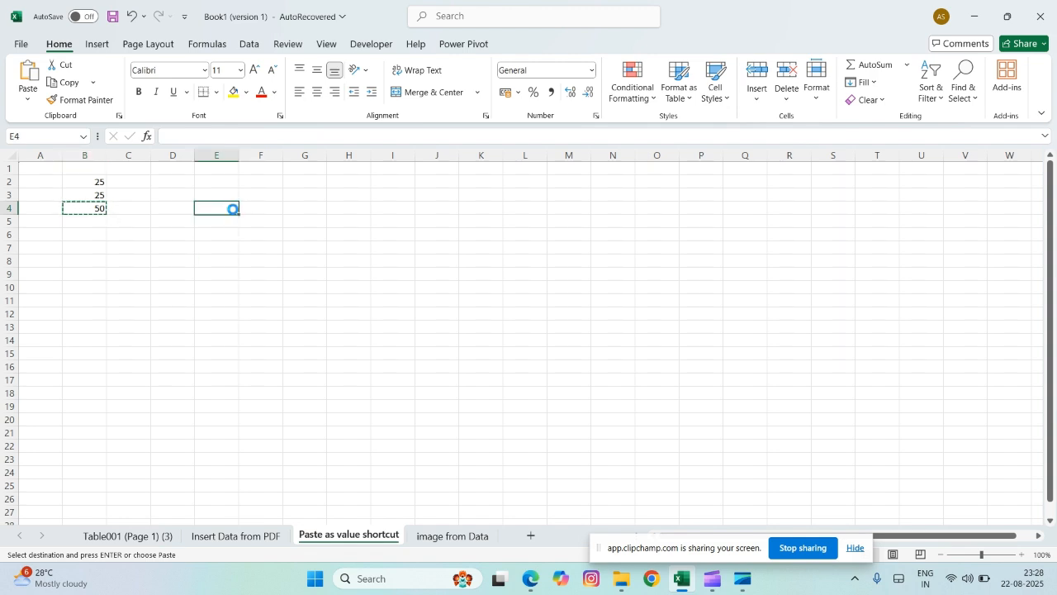
key(ctrl+v)
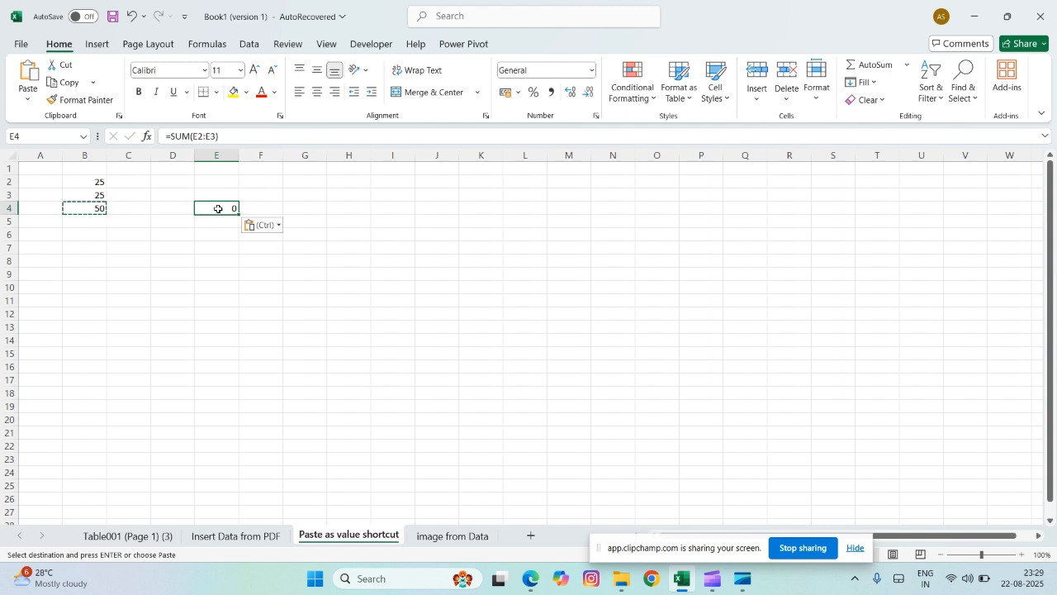
double_click(218, 208)
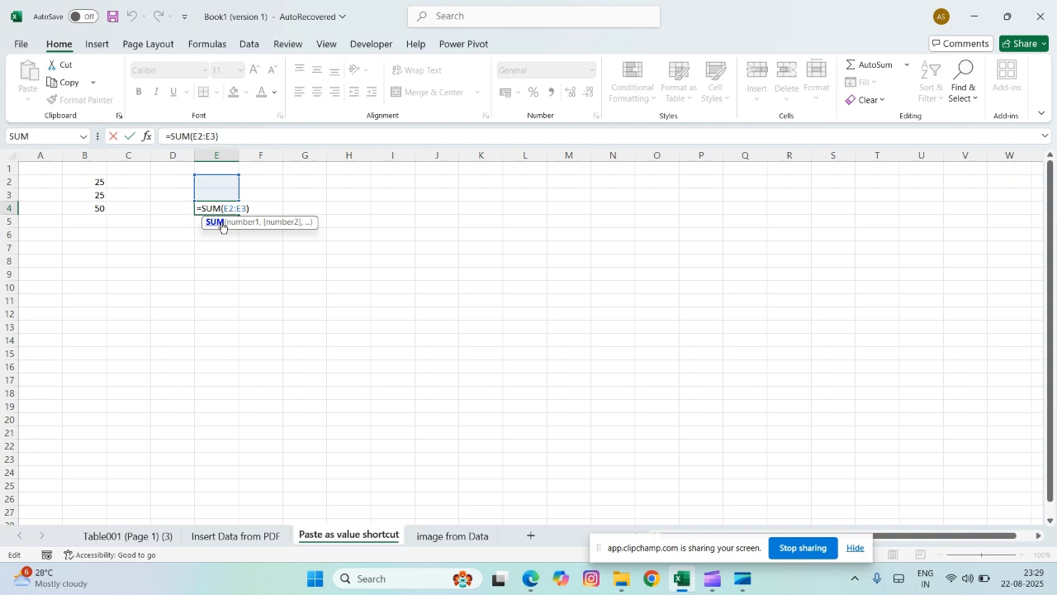
key(Return)
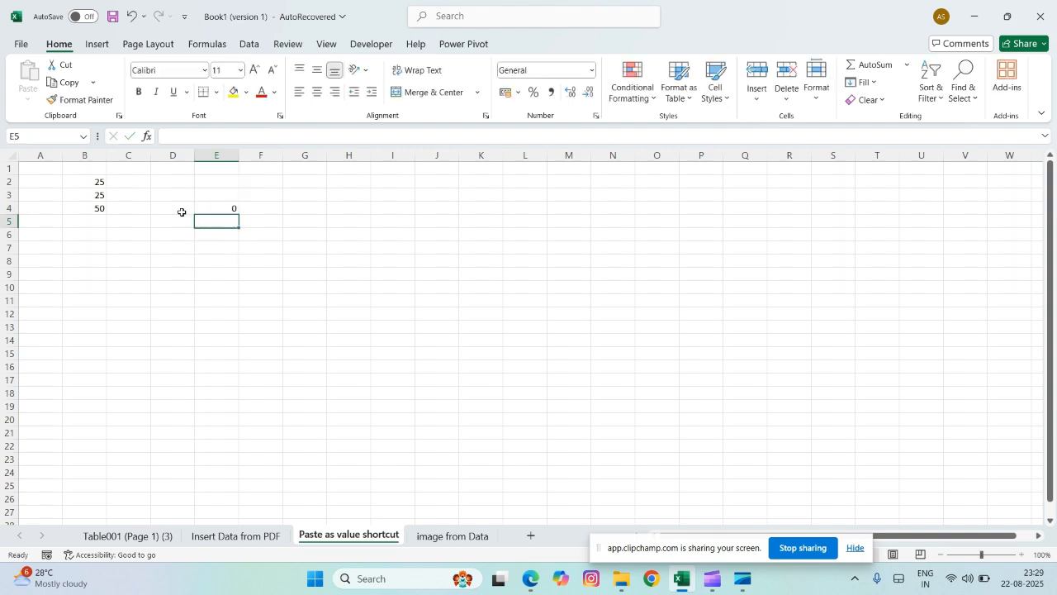
Copy the sum in B4 and paste it into E4 as a value only, then reselect B4
click(90, 207)
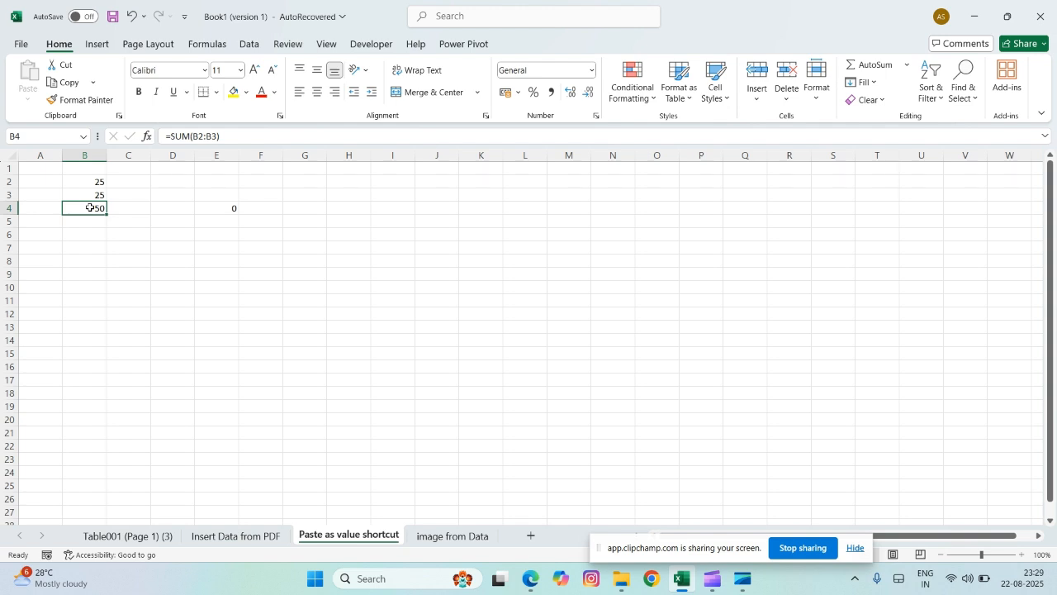
key(ctrl+c)
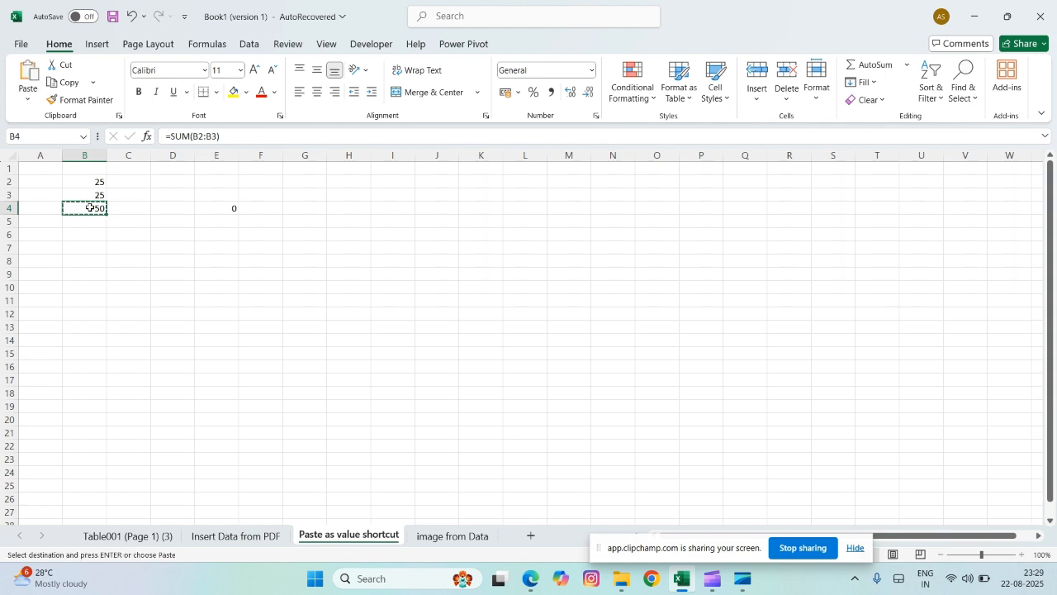
click(211, 211)
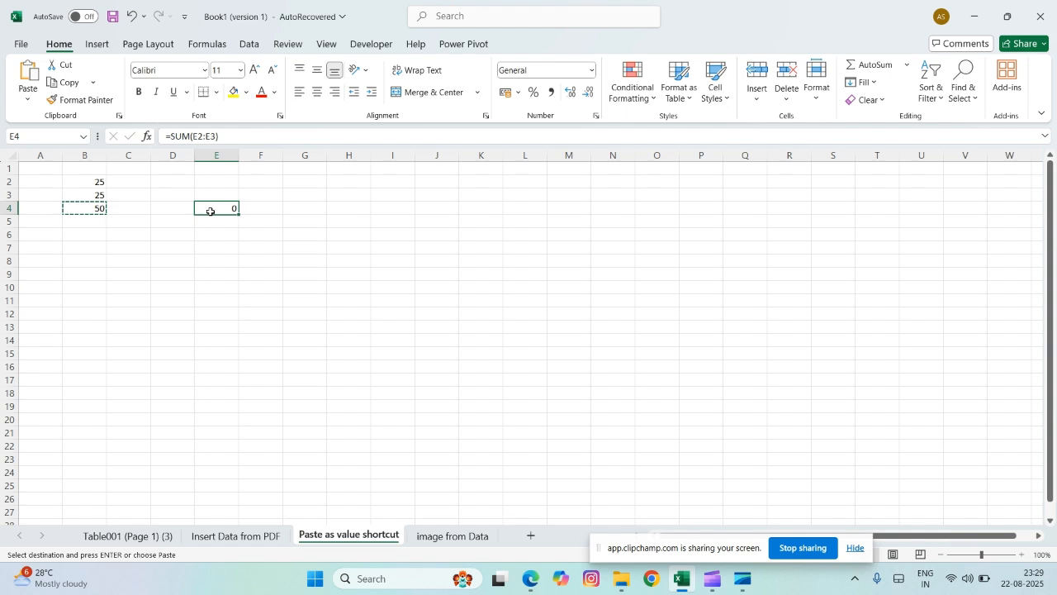
key(alt)
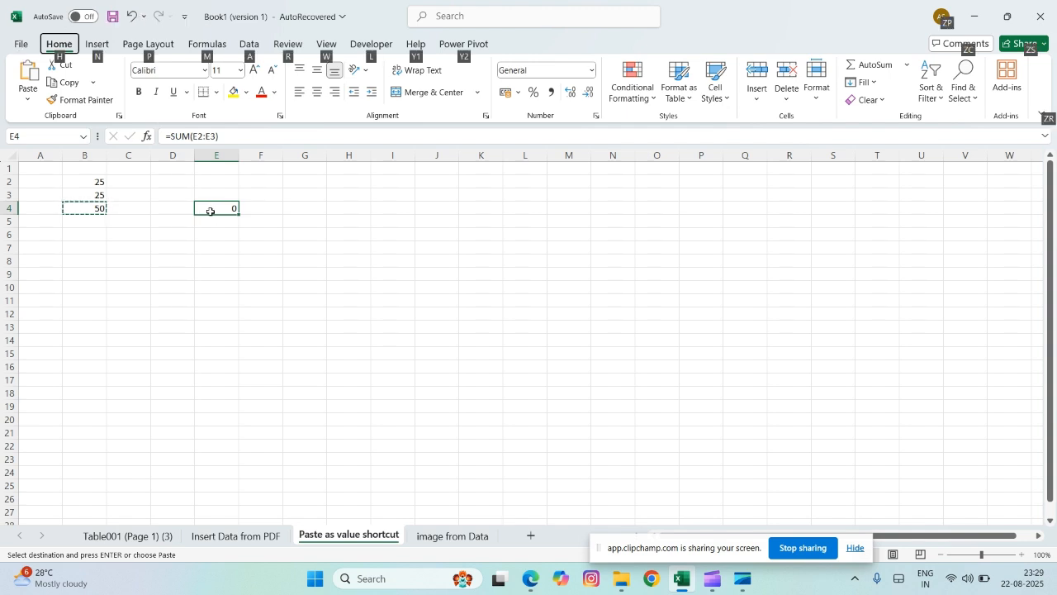
key(h)
key(v)
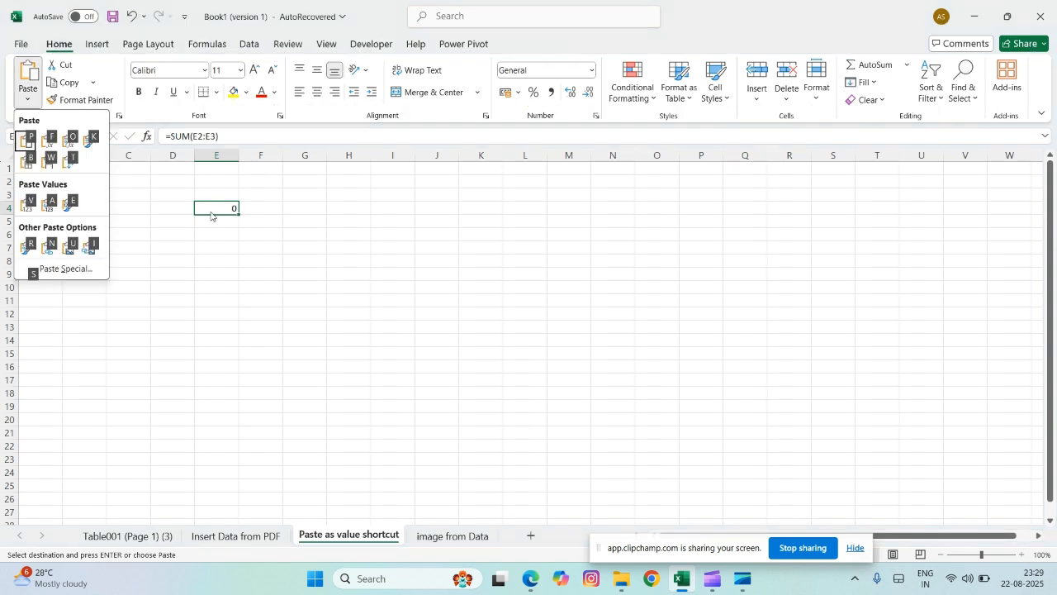
key(v)
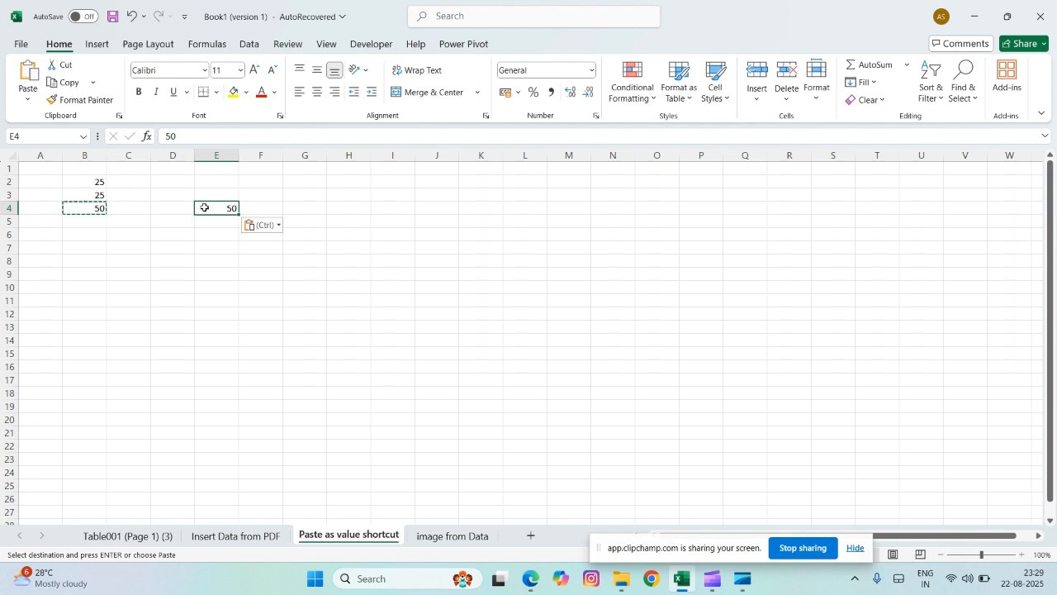
click(68, 210)
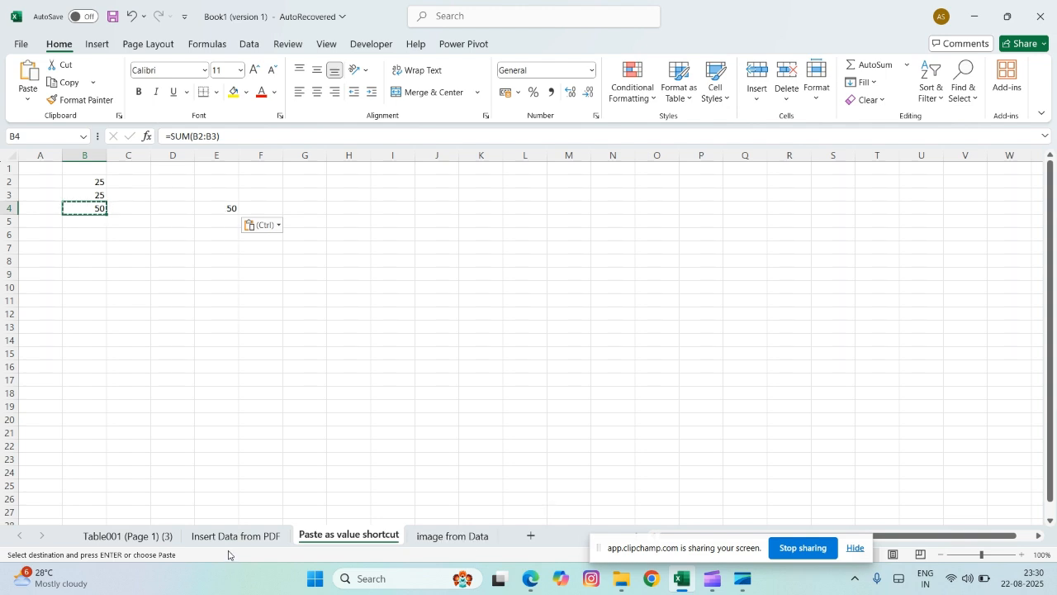
On the "image from Data" sheet, enter the header STUDENT ID in cell C3
click(438, 538)
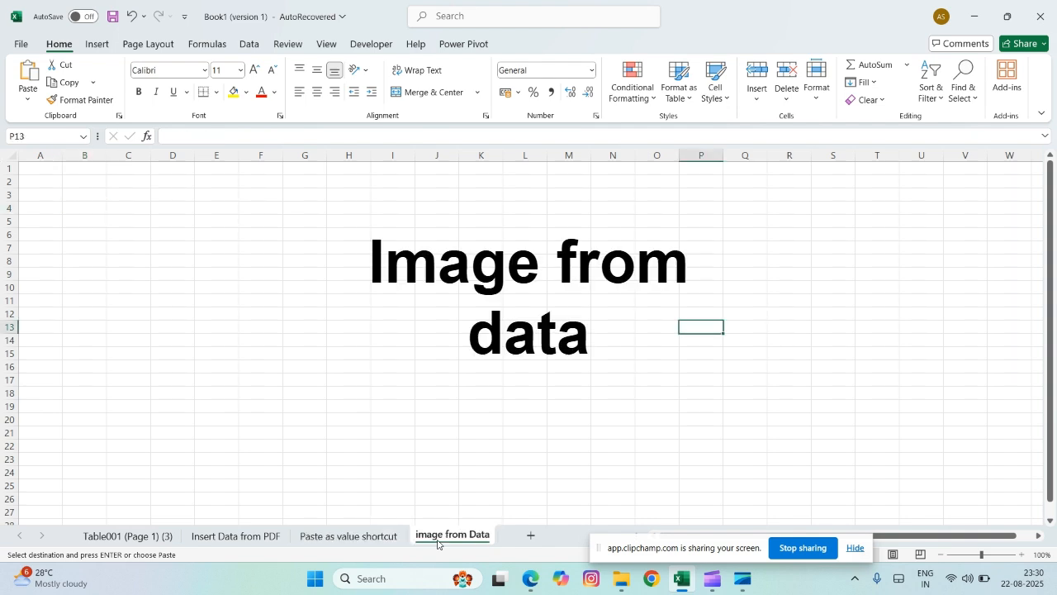
click(132, 192)
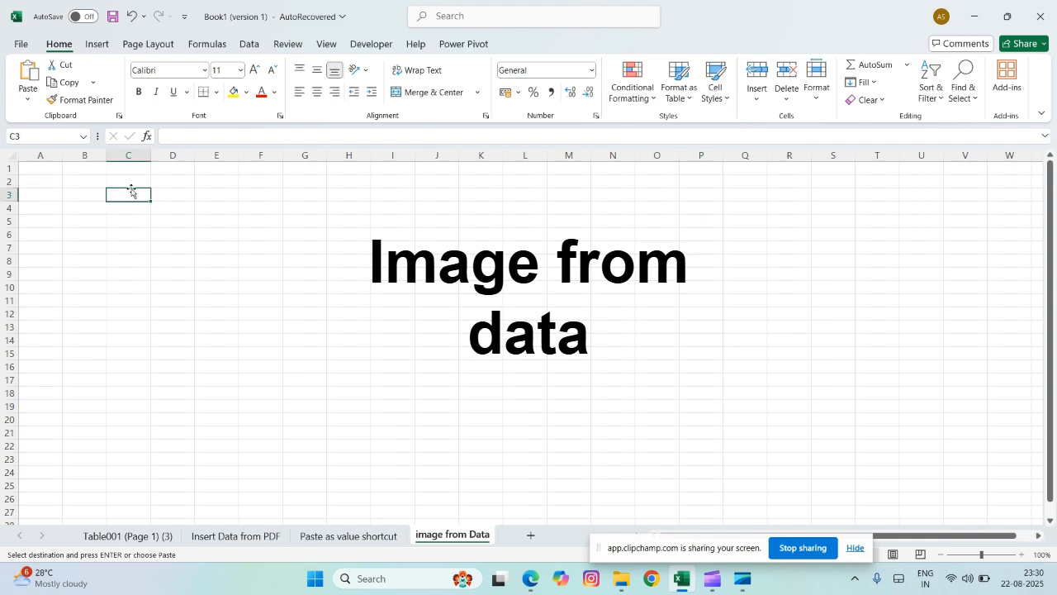
text(STUD)
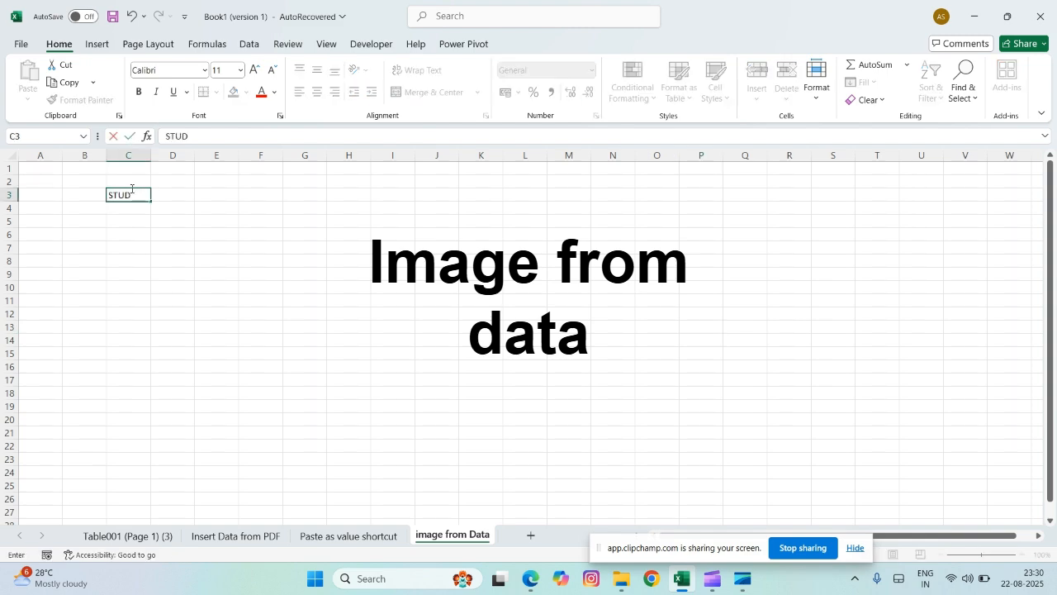
text(ENT ID)
key(Up)
text(1)
key(Down)
text(2)
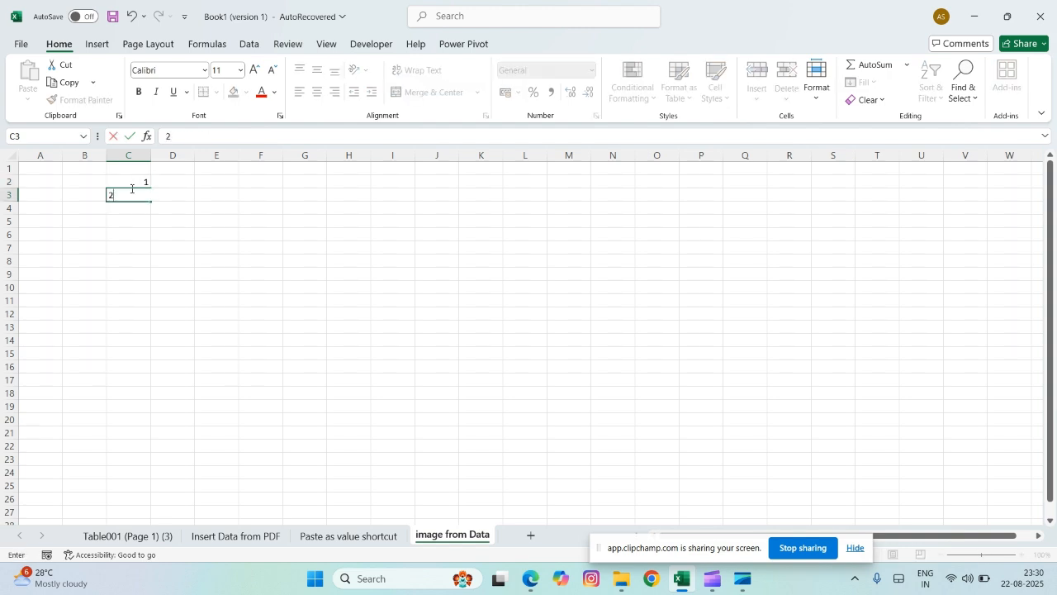
key(ctrl+Return)
text(zzz)
key(Return)
key(ctrl+z)
key(ctrl+z)
key(ctrl+z)
Enter the student IDs 1, 2, 3 and 4 in cells C4 to C7, one per row
key(Down)
key(Down)
text(1)
key(Return)
text(2)
key(Return)
text(3)
key(Return)
text(4)
key(Return)
Enter the header Name in cell D3, beside the STUDENT ID header
key(Up)
key(Up)
key(Up)
key(Up)
key(Up)
key(Right)
text(D)
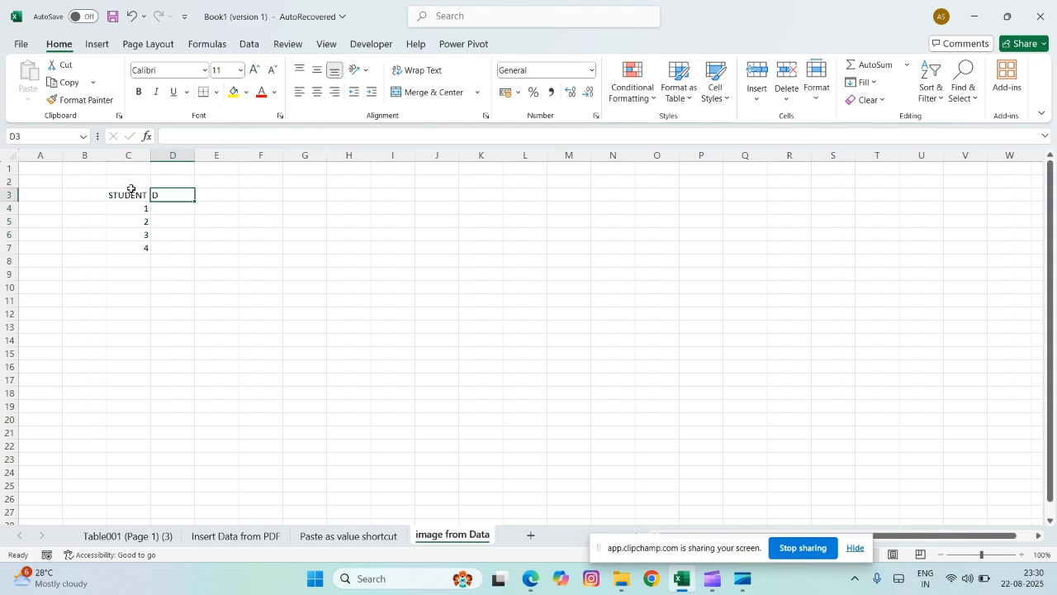
key(BackSpace)
text(Name)
key(Return)
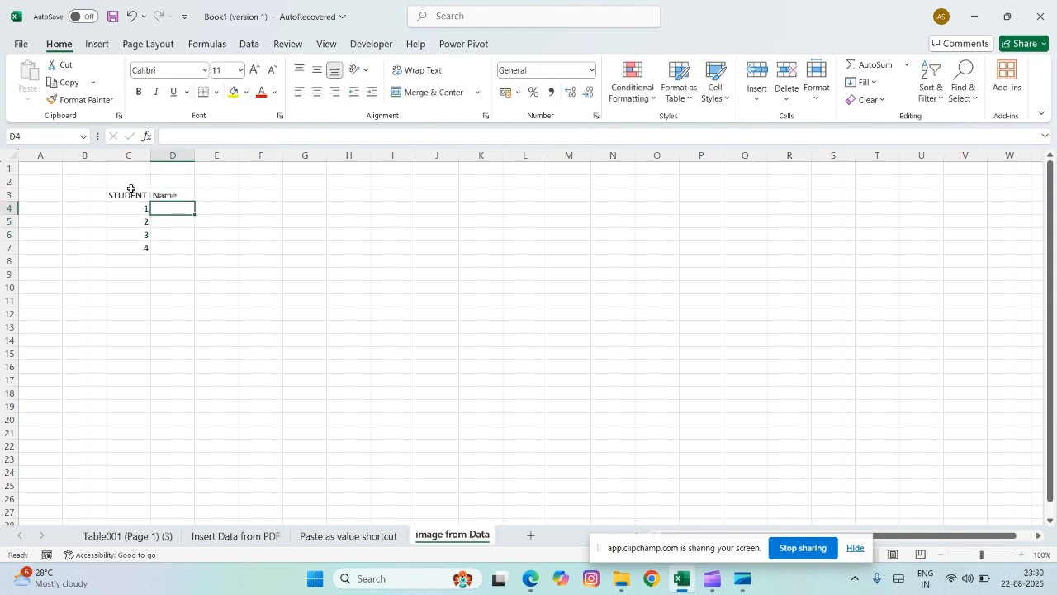
Fill in the four students' first names in cells D4 to D7
text(Rohit)
key(Return)
text(Aakad+s)
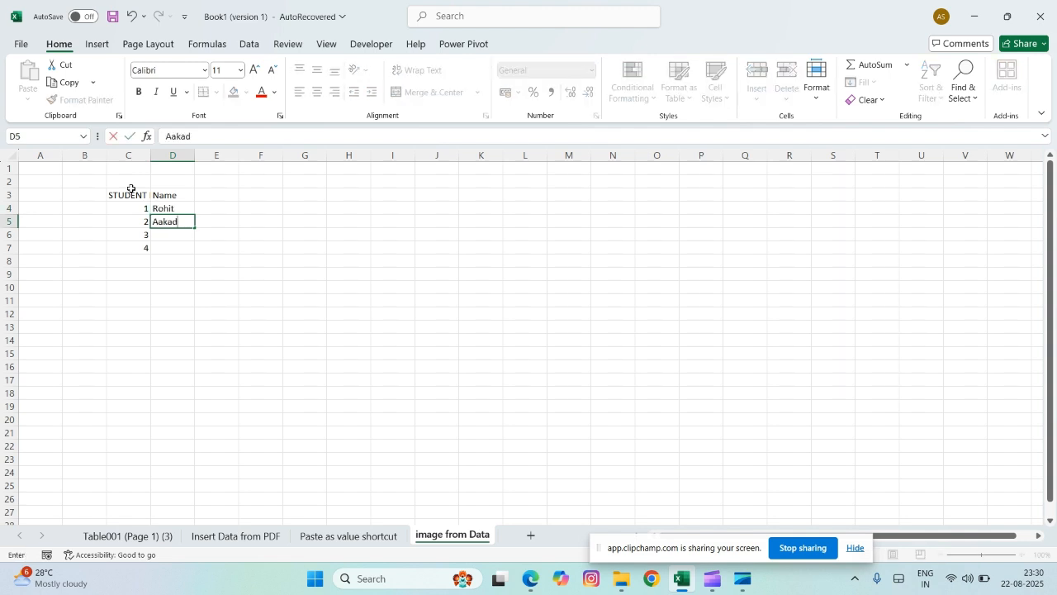
key(BackSpace)
key(BackSpace)
key(BackSpace)
key(BackSpace)
text(ash)
key(Return)
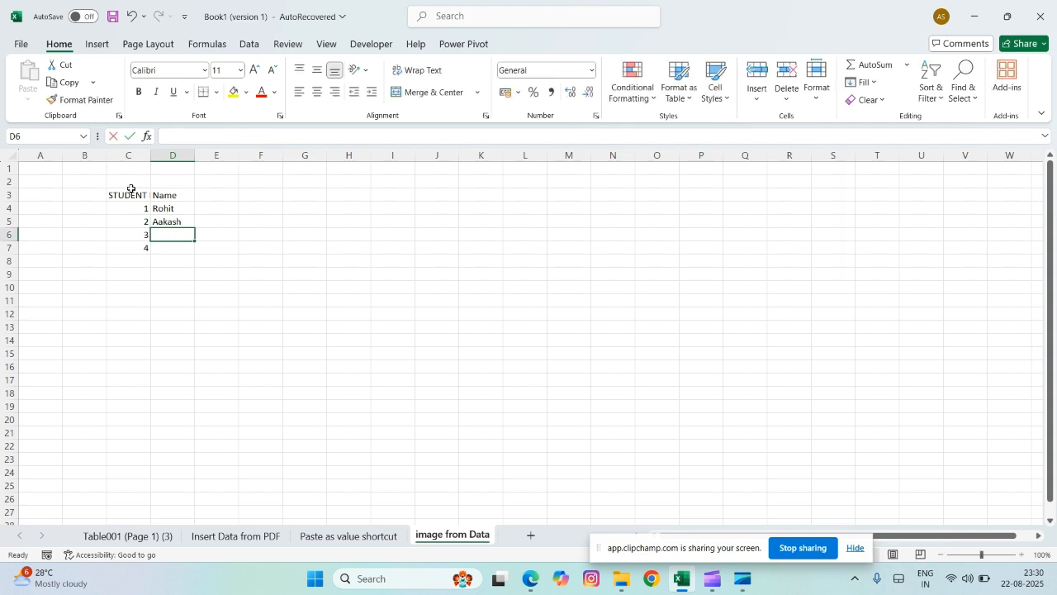
text(Amit)
key(Return)
text(Ashutosh)
key(Return)
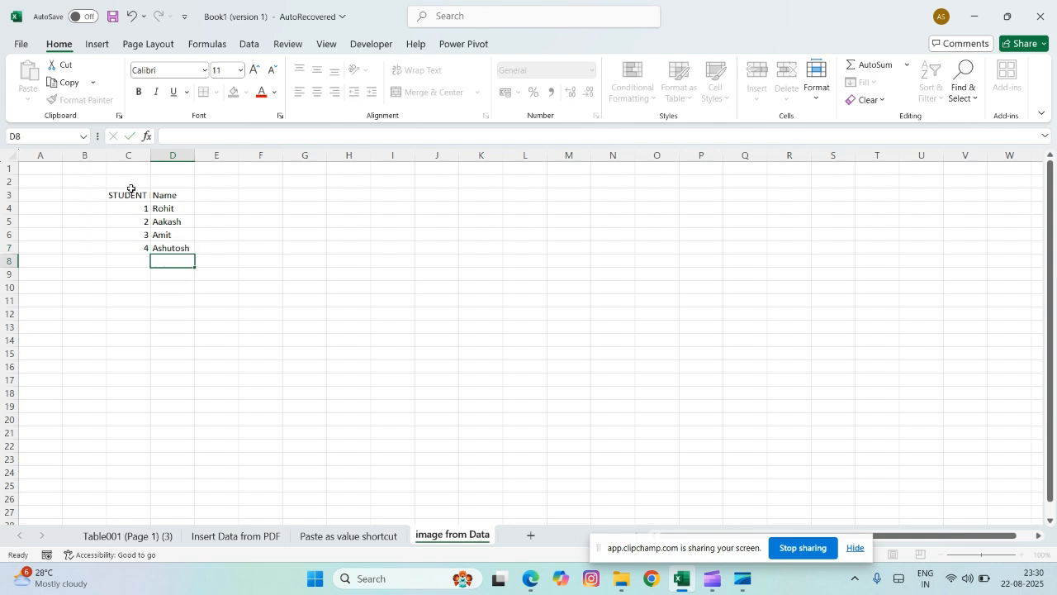
Make the headers in C3:D3 bold and fit column C's width to its contents
click(127, 194)
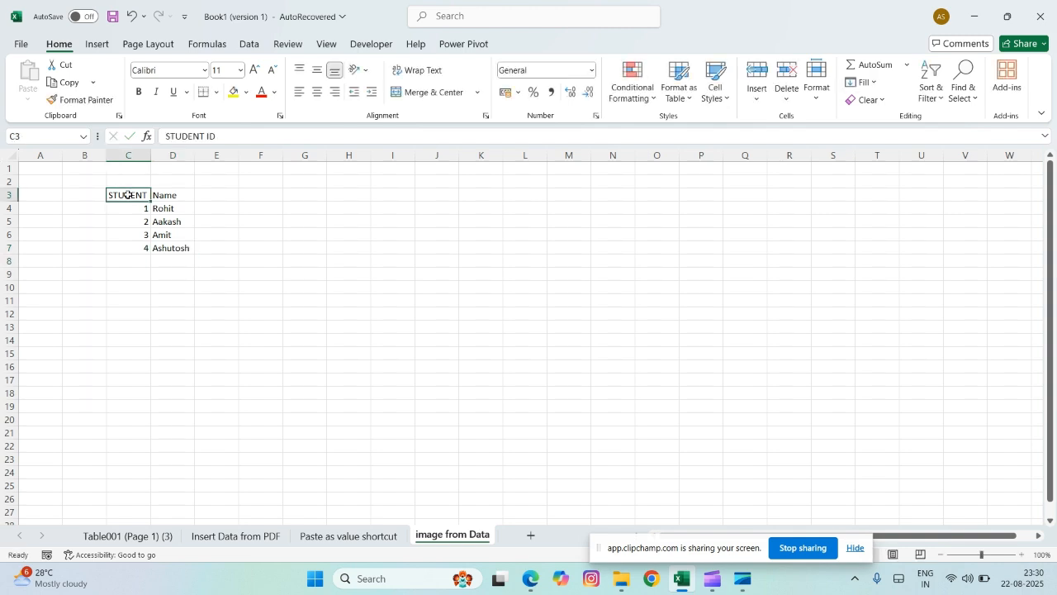
drag(128, 194, 160, 194)
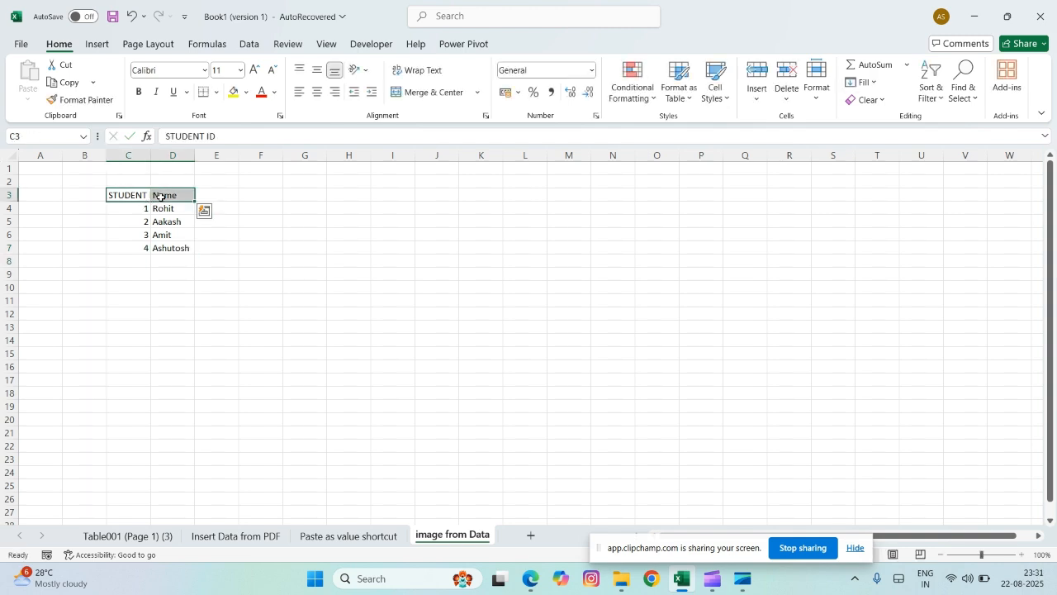
key(ctrl+b)
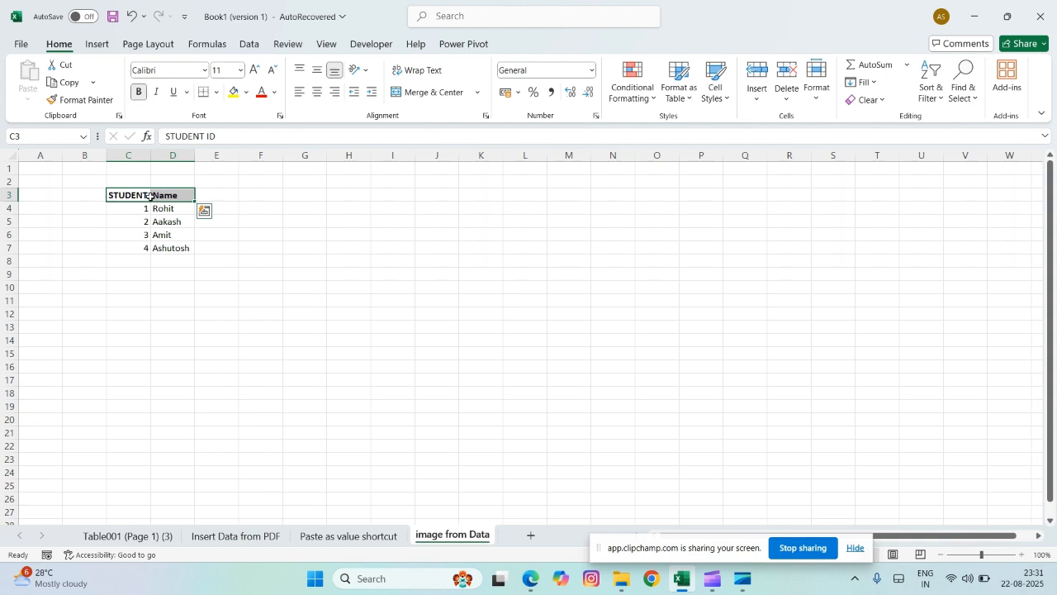
double_click(151, 155)
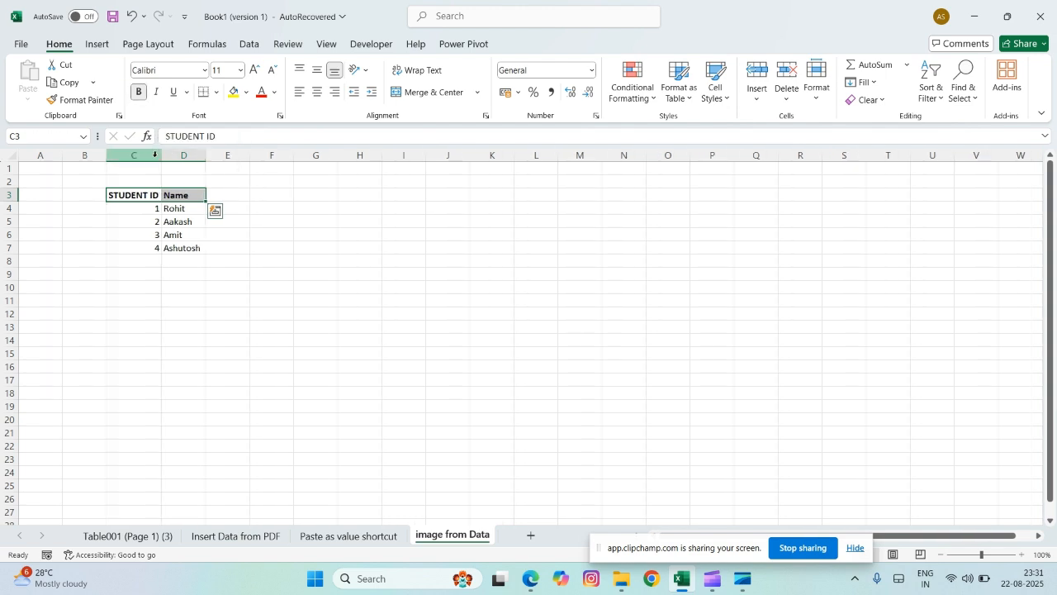
Apply all borders to the student table in C3:D7
drag(151, 195, 190, 245)
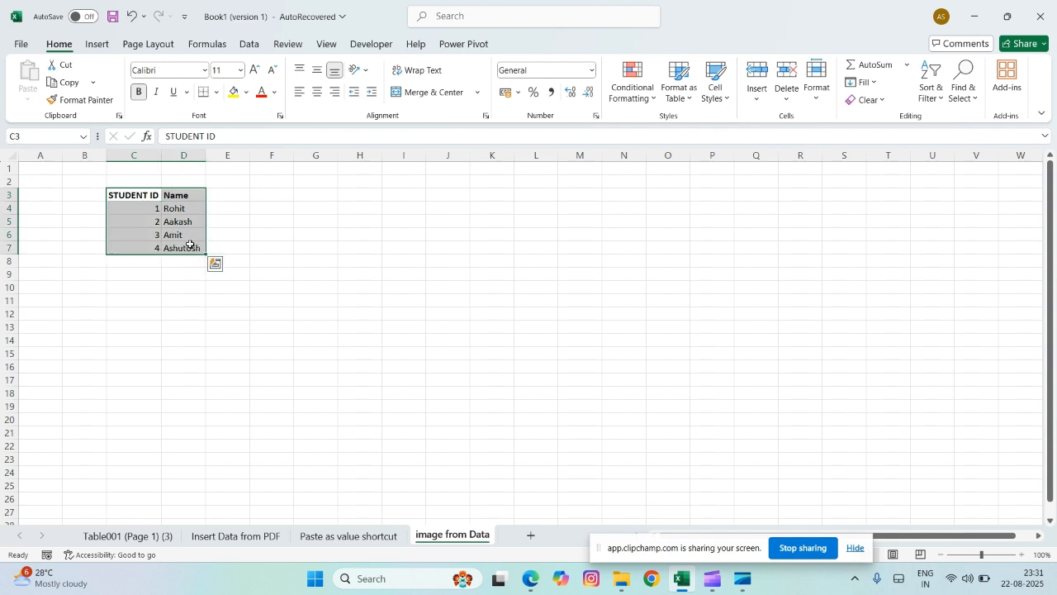
key(alt)
key(h)
key(b)
key(a)
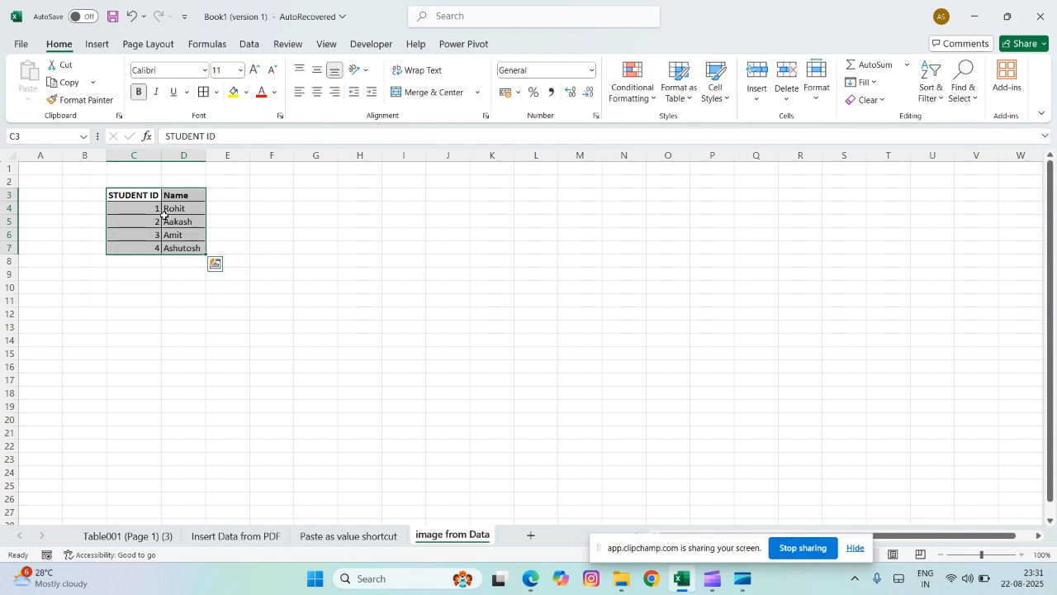
Fill the header cells C3:D3 with yellow
drag(153, 196, 171, 195)
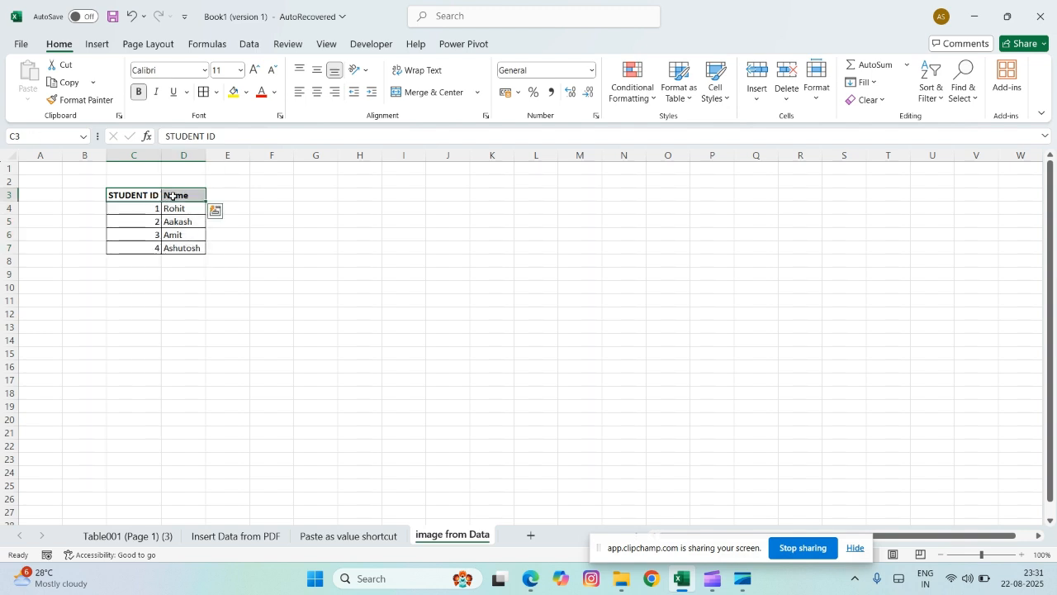
click(235, 91)
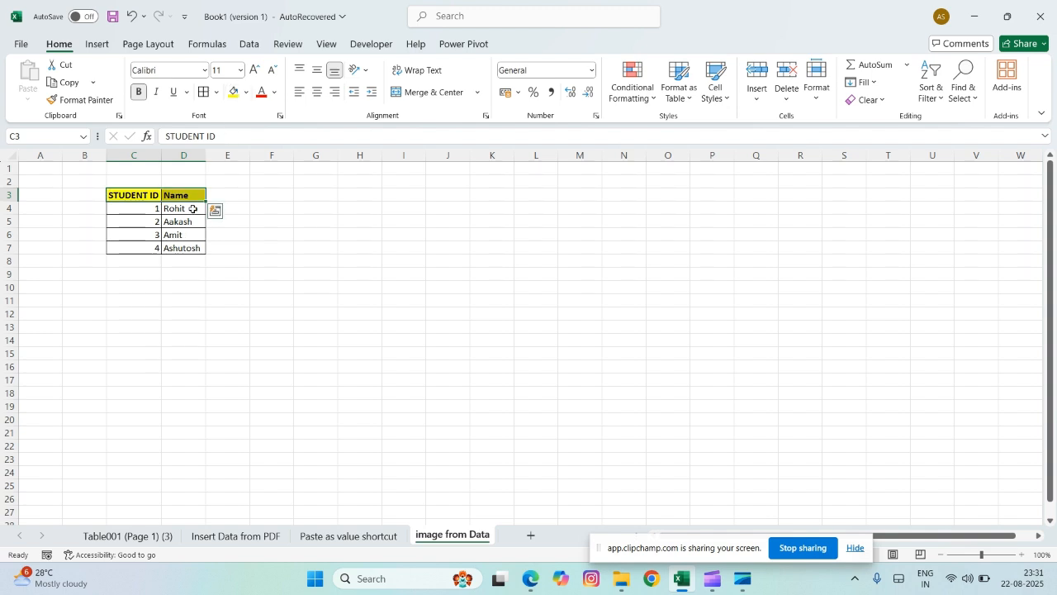
click(188, 220)
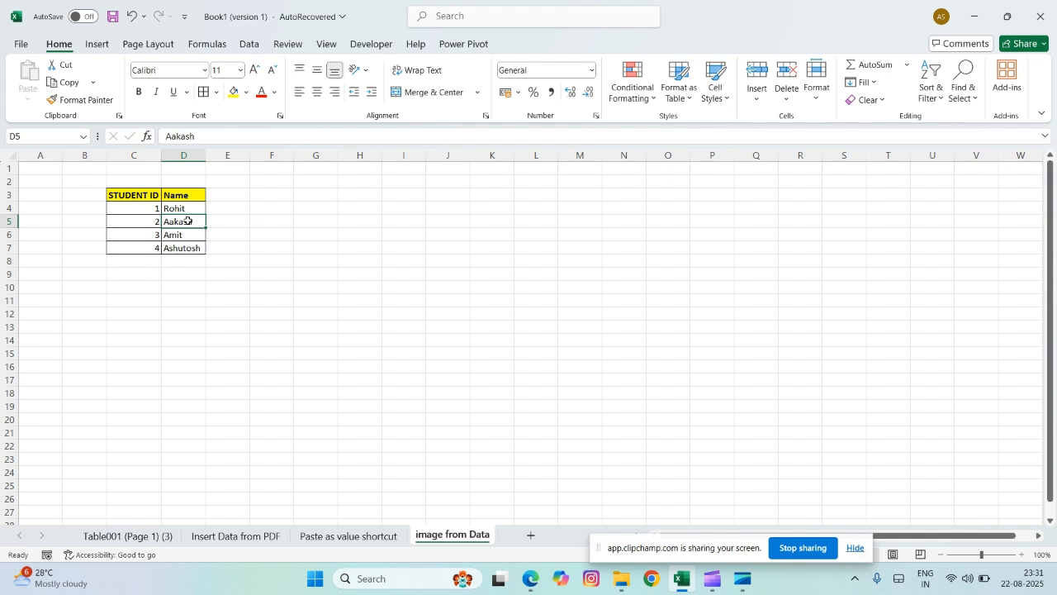
Copy the student table C3:D7 and paste it as a linked picture
click(153, 197)
click(189, 251)
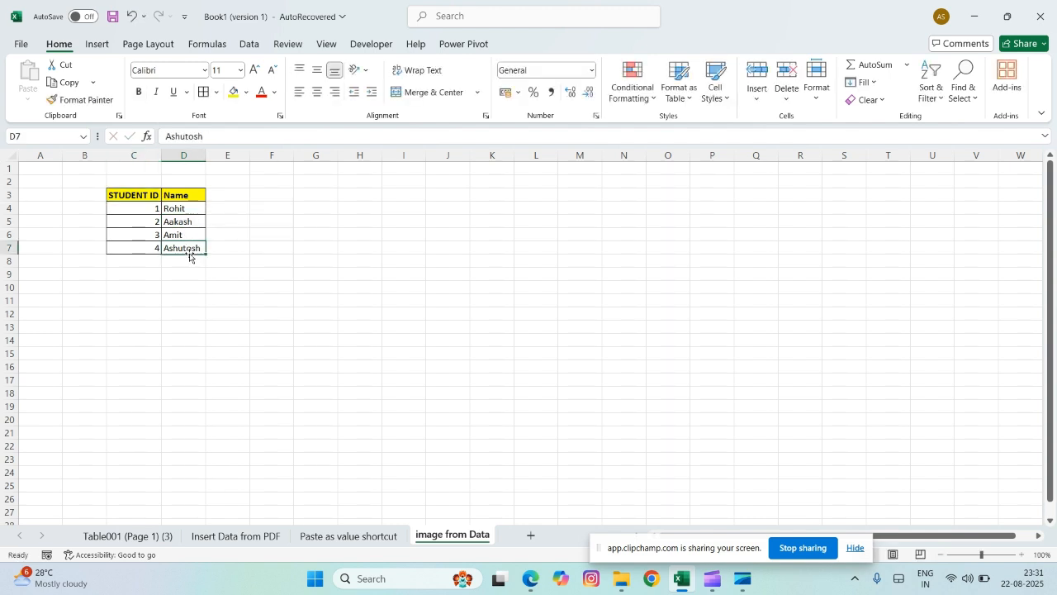
drag(149, 195, 204, 254)
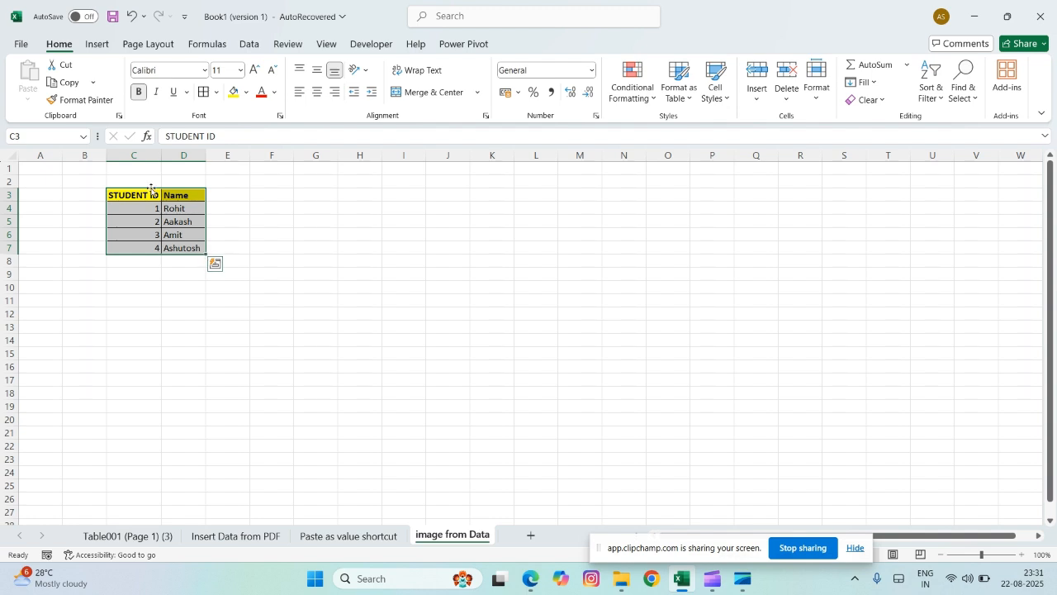
drag(146, 196, 192, 254)
key(ctrl+c)
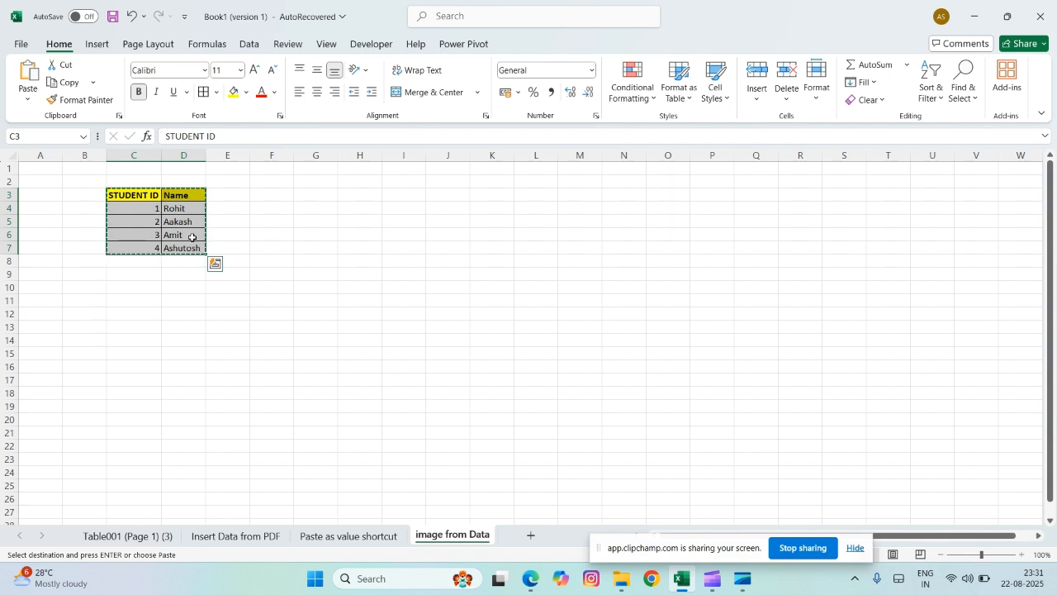
key(alt)
key(h)
key(v)
key(i)
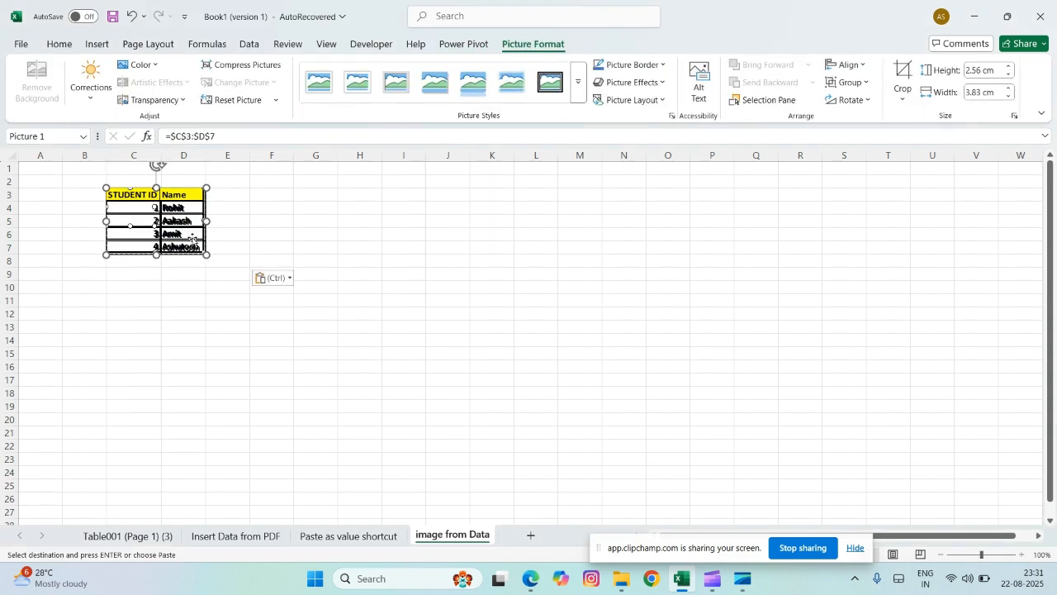
Move the linked picture clear of the source table to about I5:K10, and delete it
drag(144, 195, 325, 200)
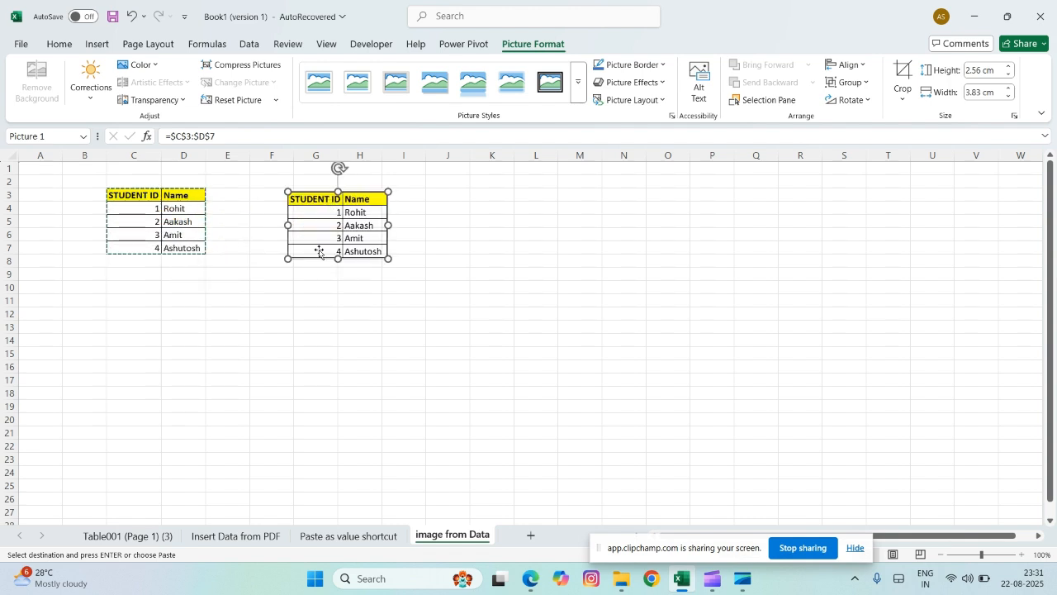
click(317, 305)
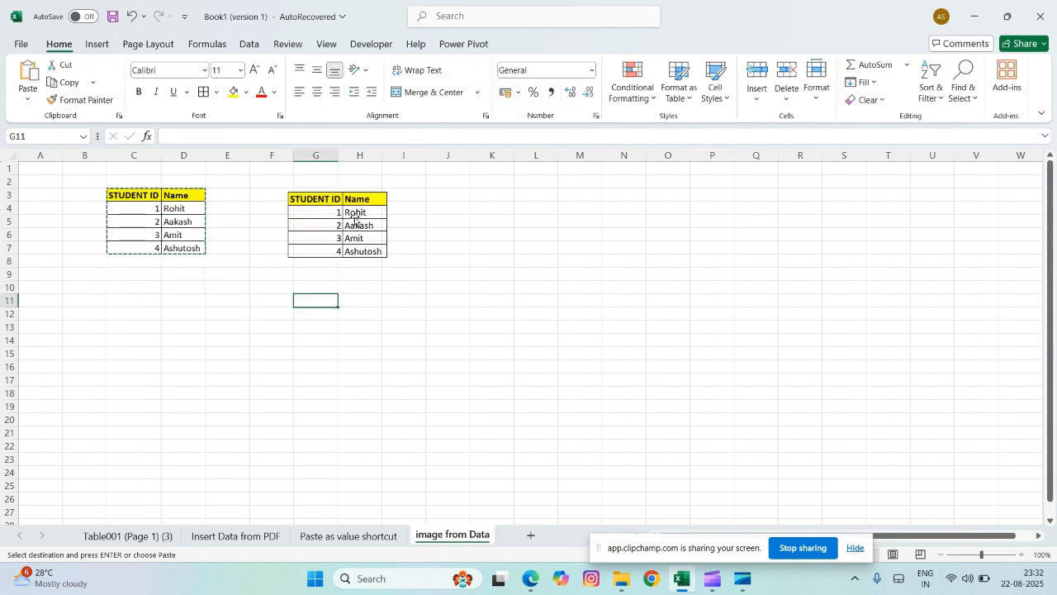
drag(358, 203, 460, 242)
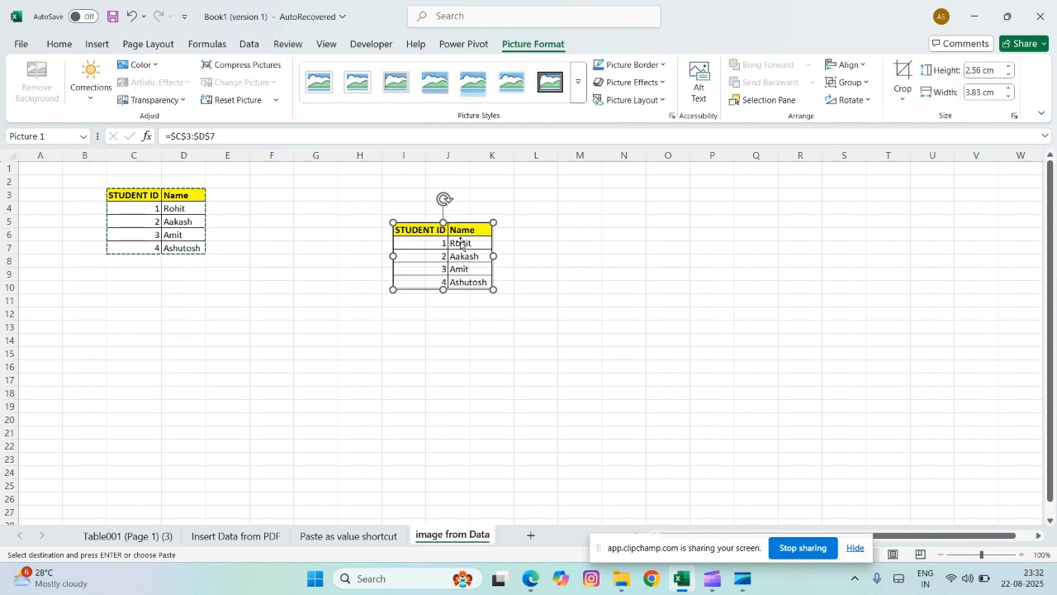
key(Escape)
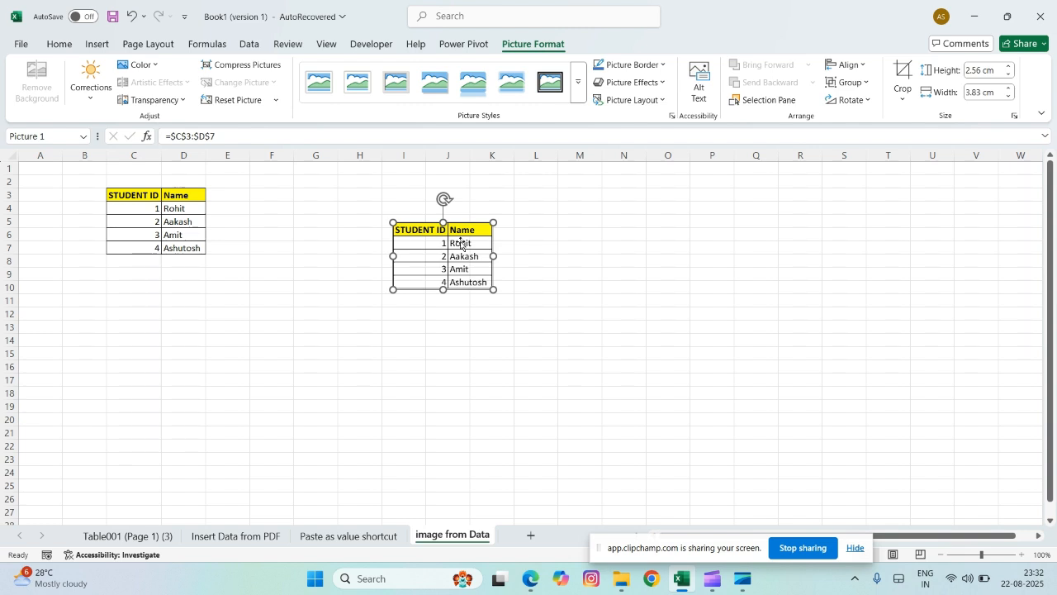
key(Delete)
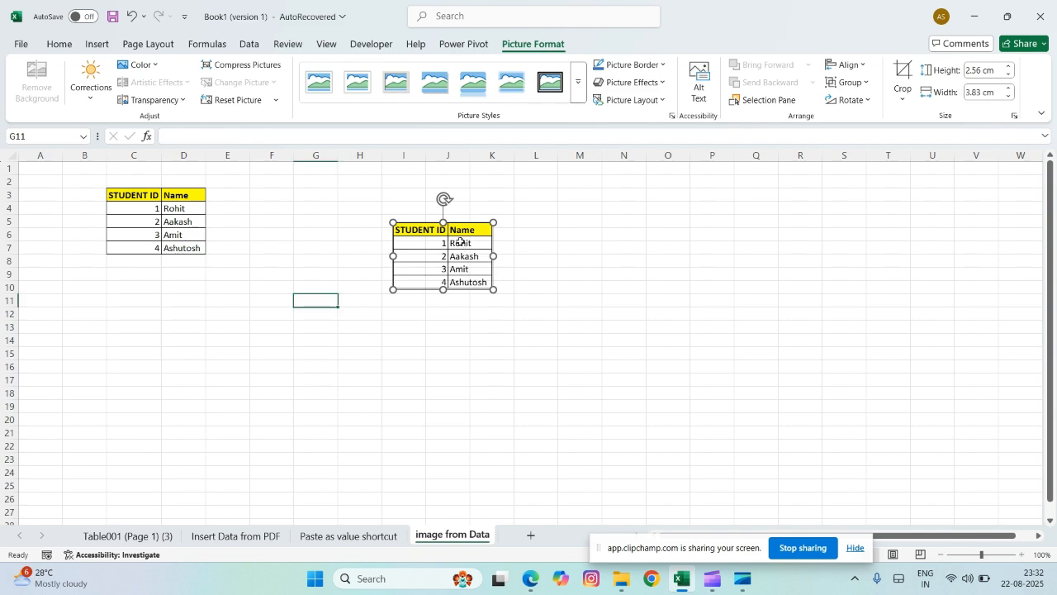